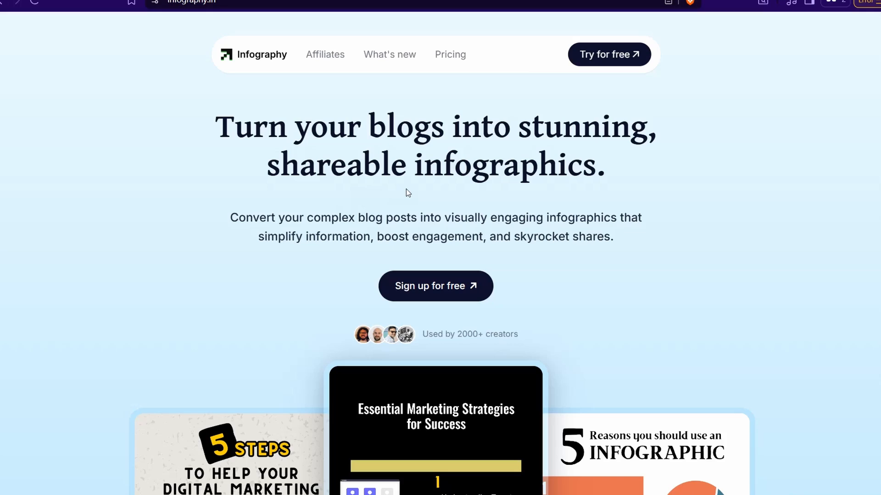
Step: Look over the sample infographics on the Infography landing page and open the free trial app
scroll(460, 266, down, 3)
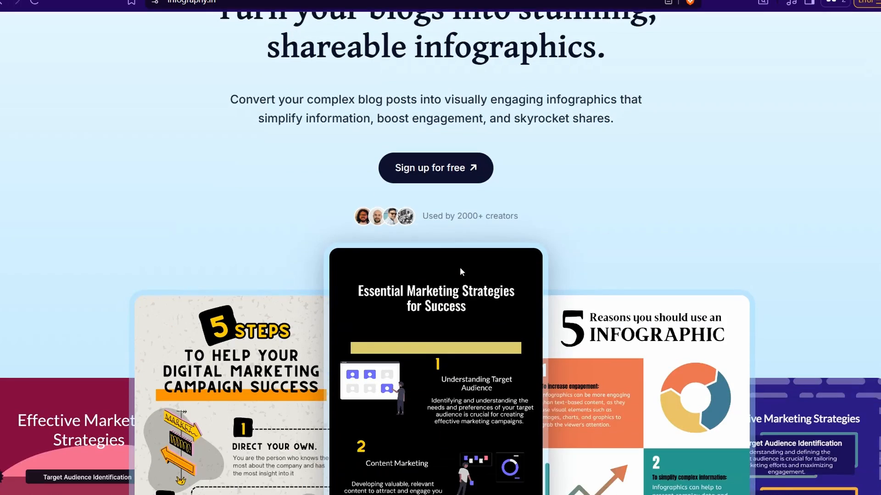
scroll(460, 267, down, 6)
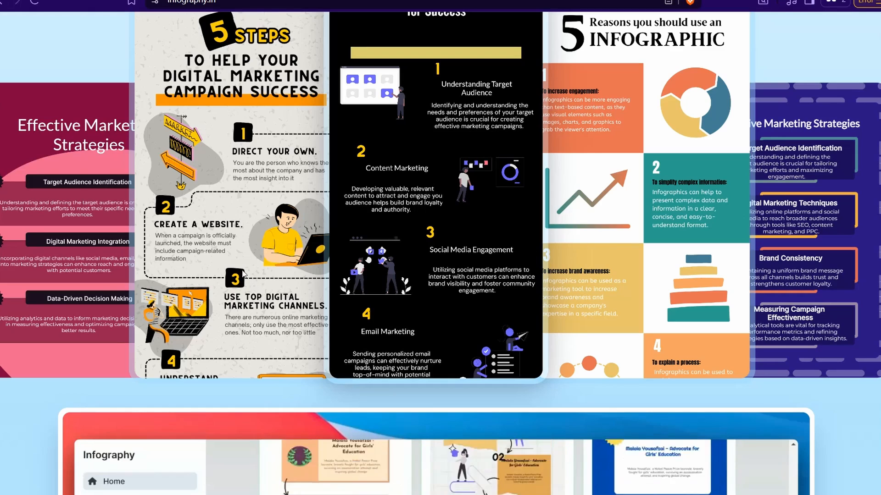
scroll(270, 235, up, 3)
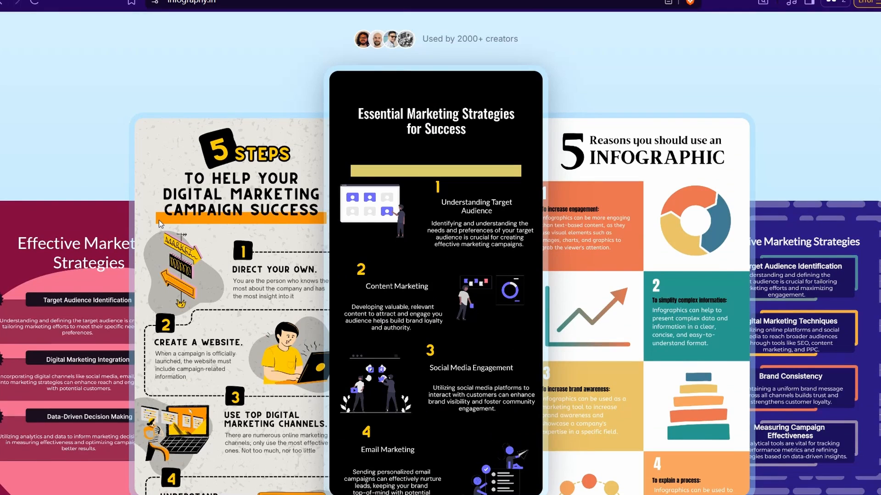
scroll(198, 197, up, 6)
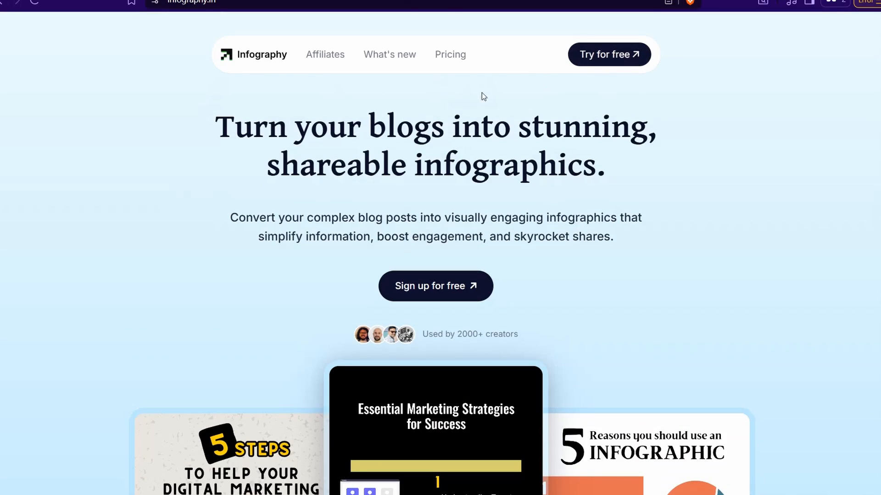
click(595, 64)
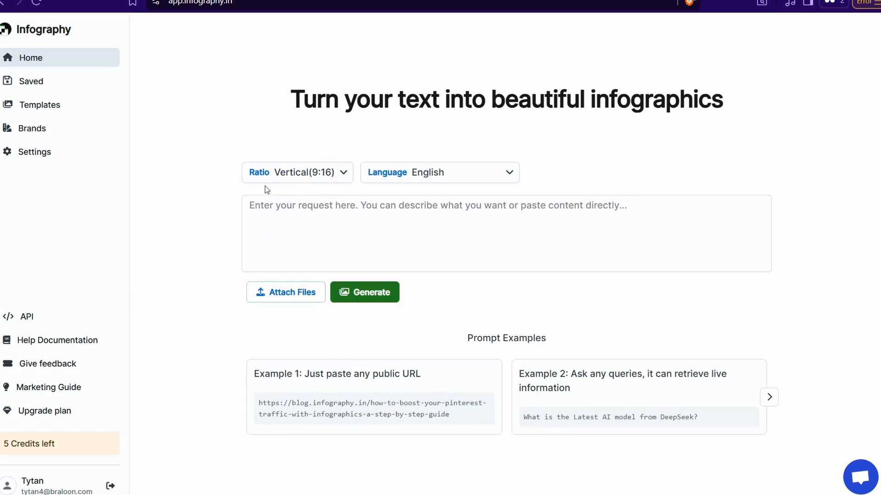
Step: Choose the Vertical(9:16) ratio for the infographic and look through the available output languages
click(339, 175)
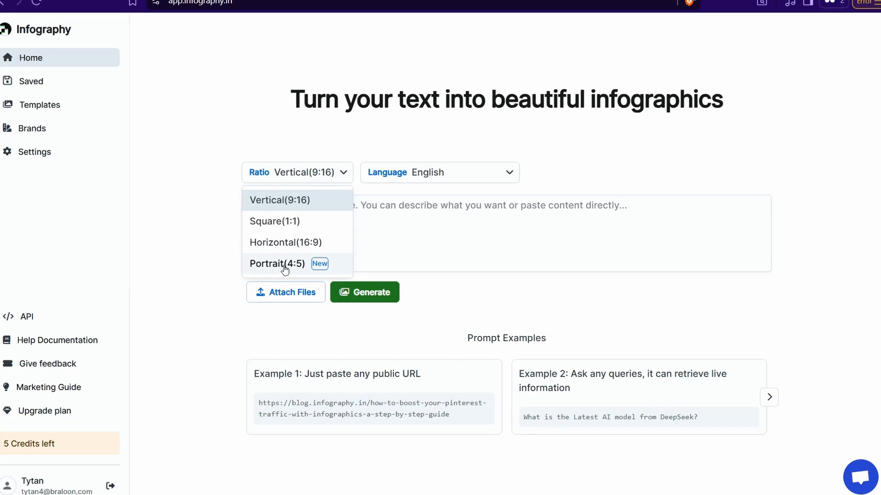
click(272, 205)
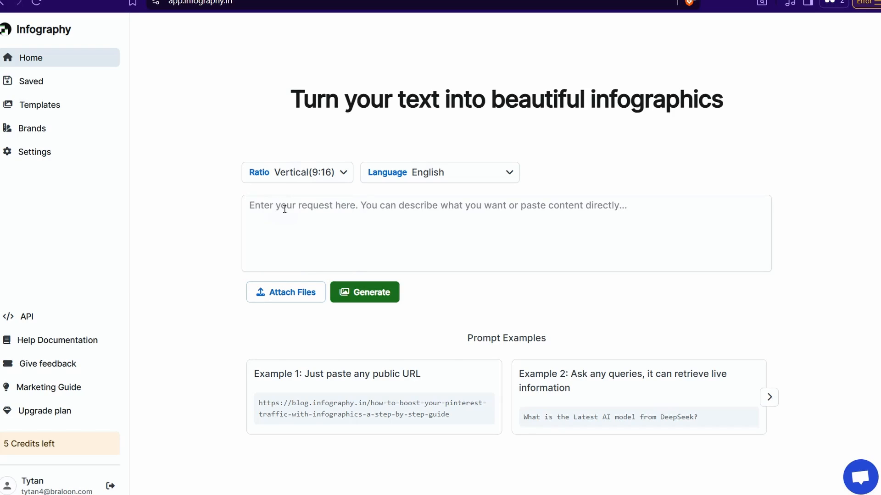
click(483, 177)
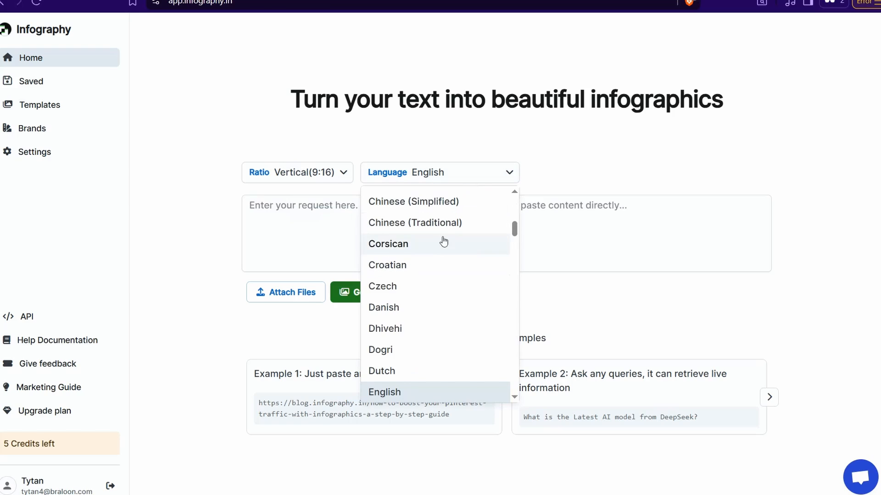
scroll(442, 243, down, 5)
scroll(444, 244, down, 3)
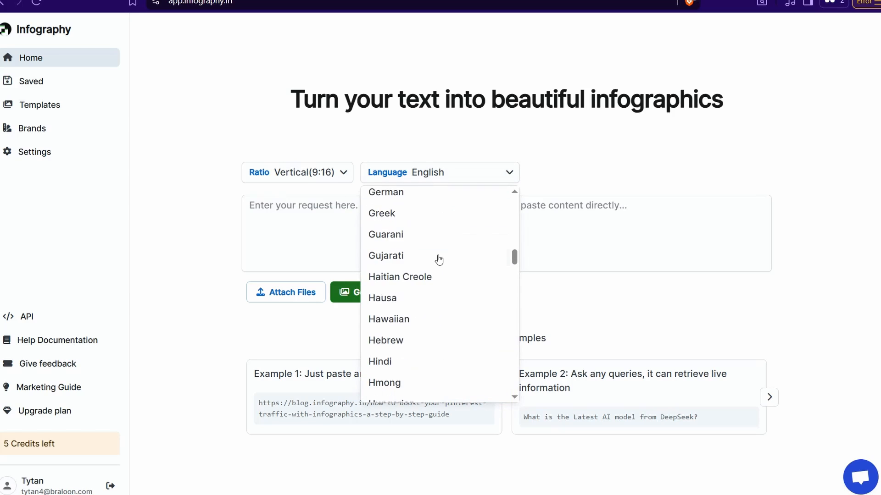
scroll(426, 271, down, 3)
scroll(417, 302, up, 1)
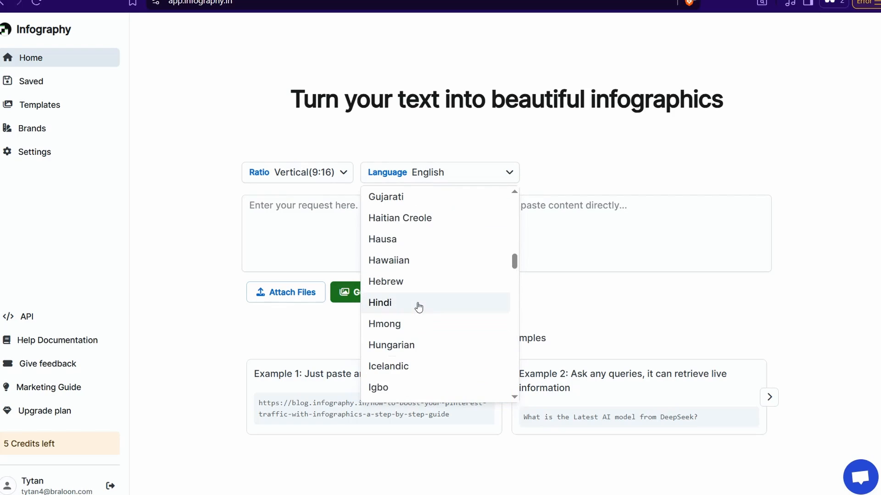
scroll(418, 307, up, 5)
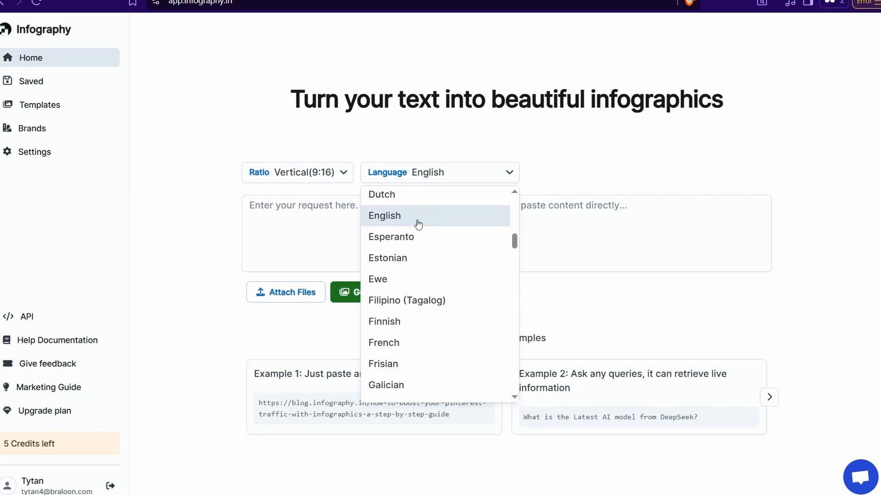
click(280, 235)
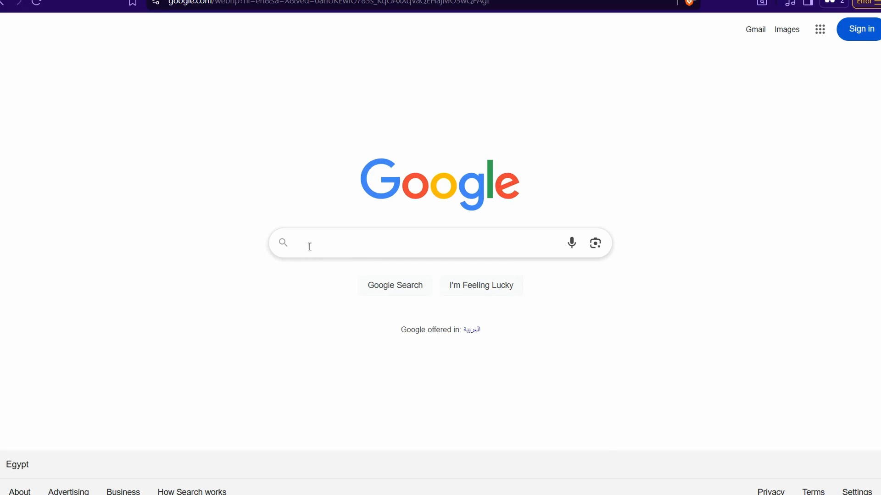
Step: Search Google for "pets training"
text(pets tr)
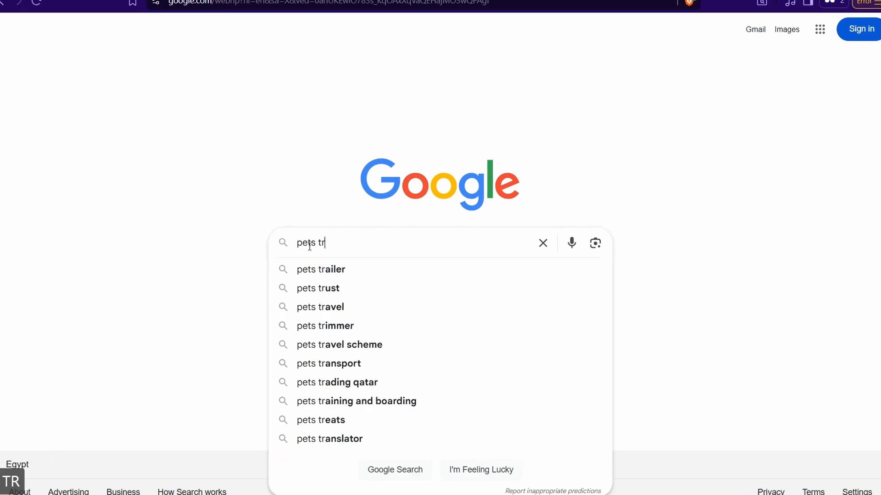
text(aining)
key(Return)
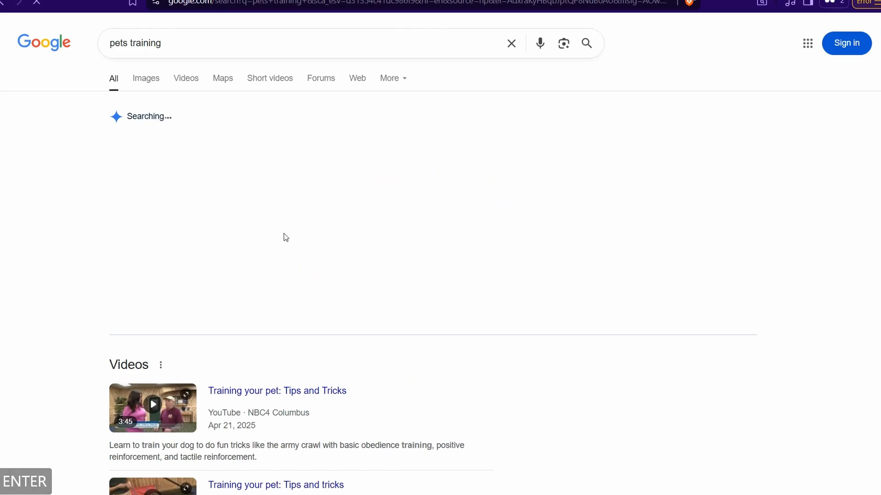
Step: Find the "All Pets Education and Training - Home" result in the Google results and copy its link address
scroll(270, 227, down, 10)
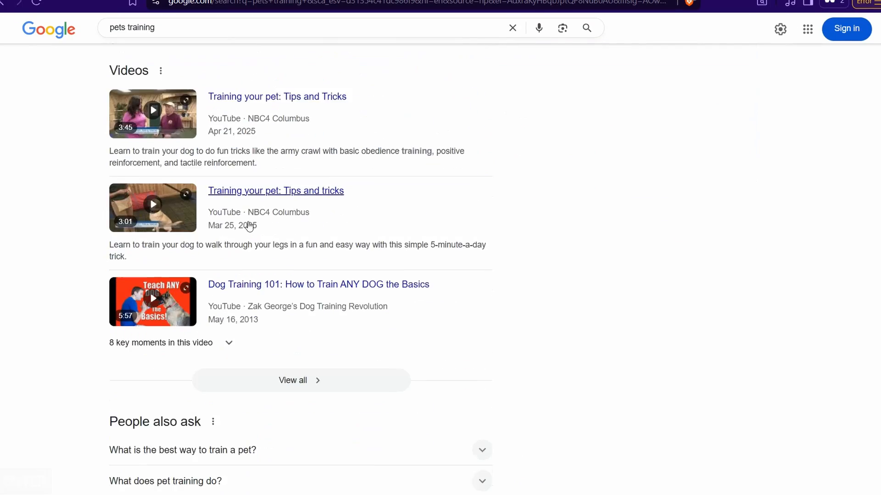
scroll(242, 243, down, 8)
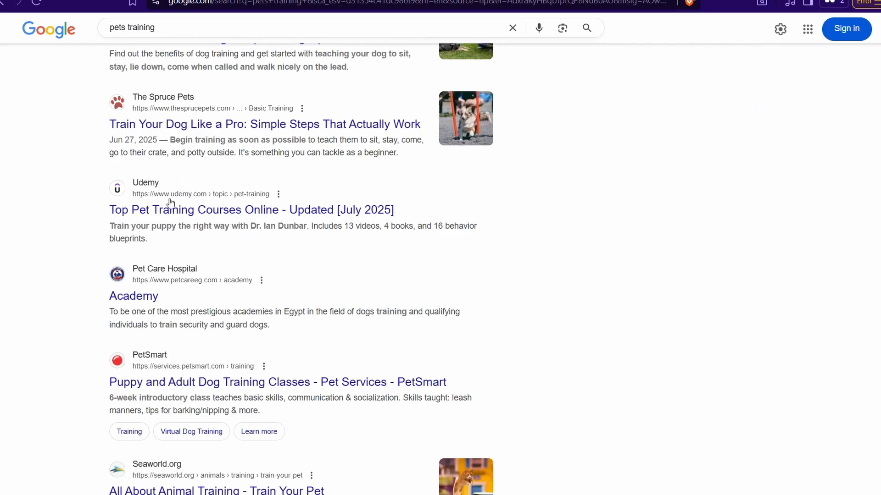
scroll(153, 254, down, 1)
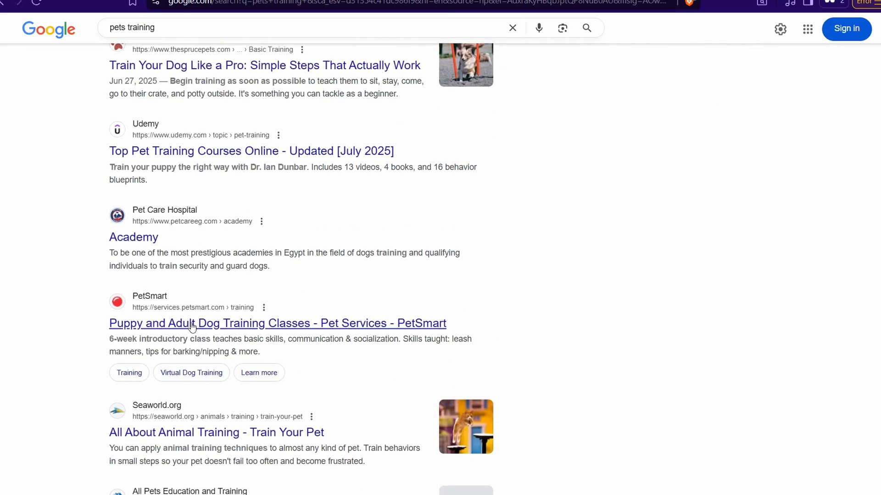
scroll(188, 367, down, 2)
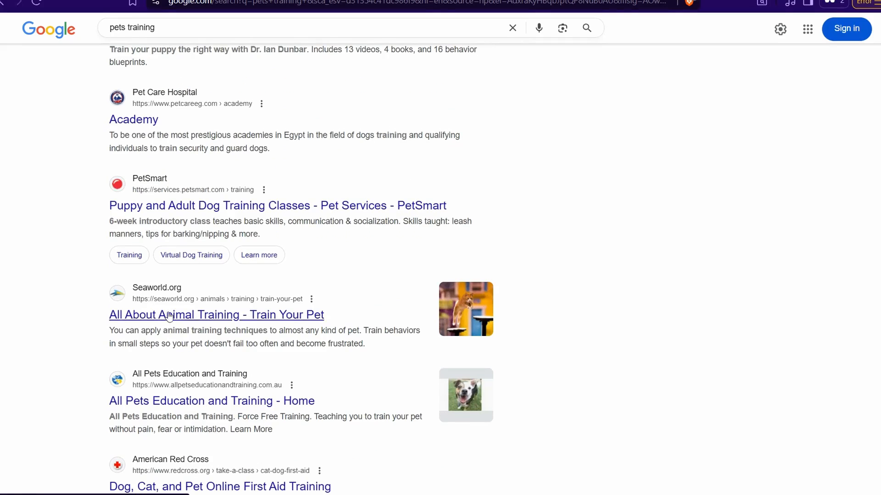
scroll(214, 342, down, 2)
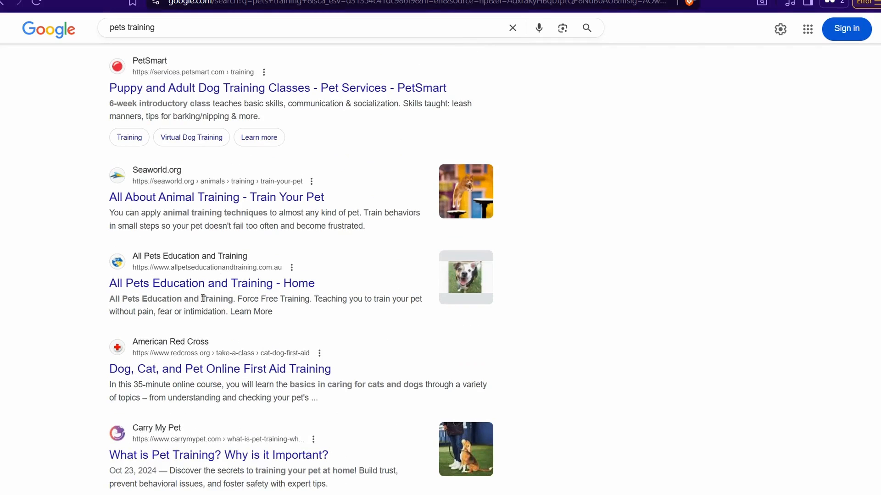
right_click(169, 285)
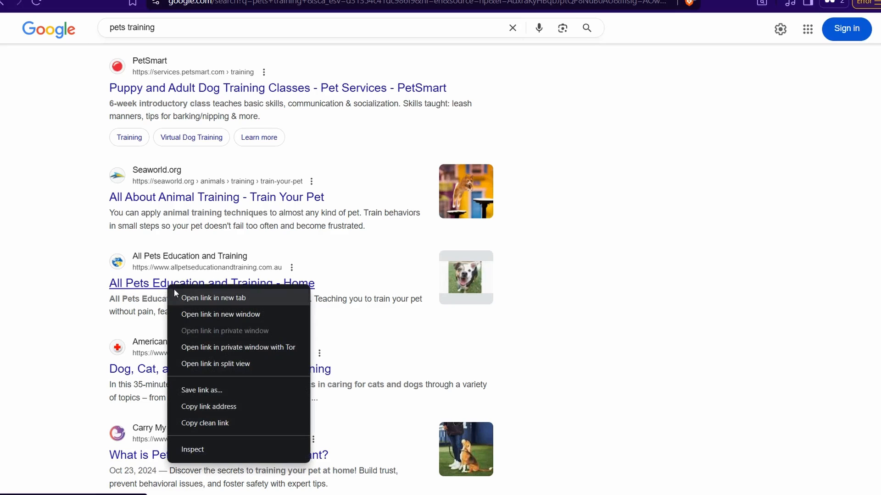
click(200, 407)
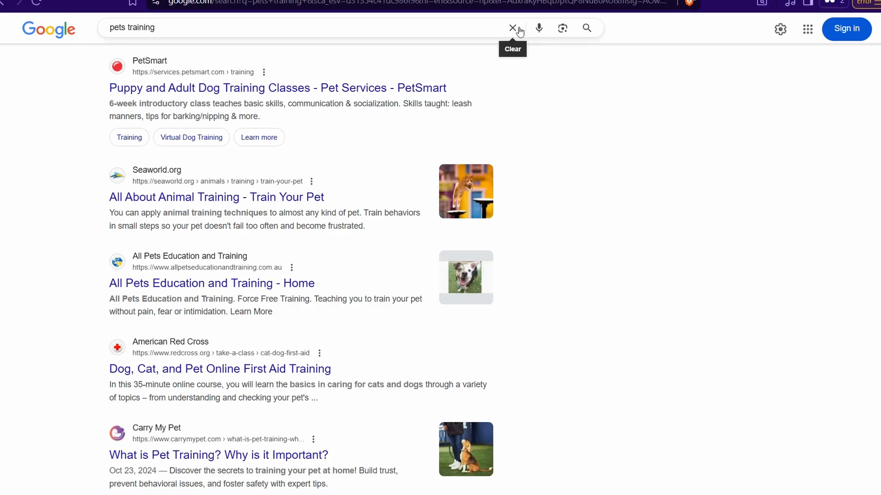
Step: Switch to Infography, paste the All Pets Education and Training link as the request and try to generate infographics from it
right_click(317, 208)
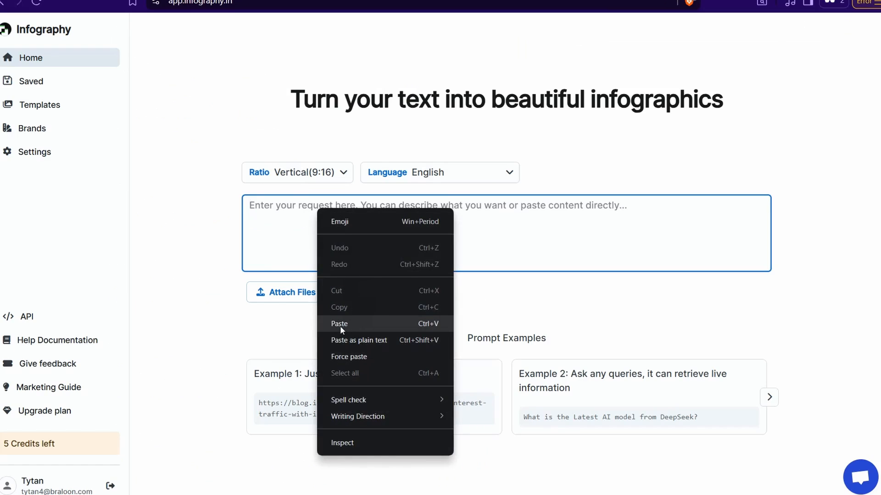
click(340, 324)
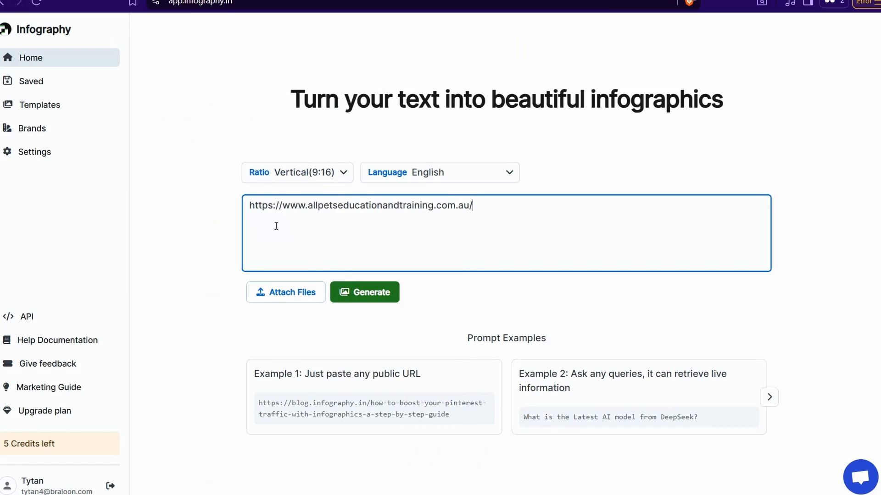
click(359, 300)
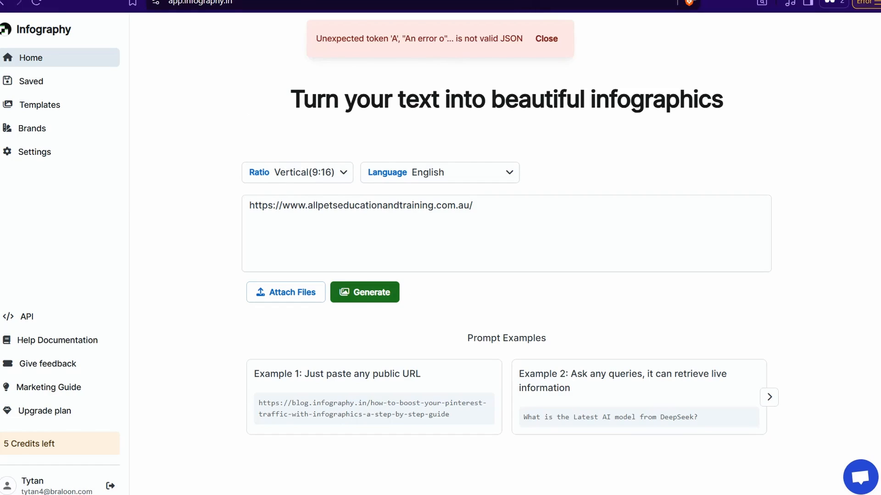
Step: Return to the Google results and copy the link address of Carry My Pet's "What is Pet Training? Why is it Important?" article
key(ctrl+Tab)
scroll(206, 330, down, 4)
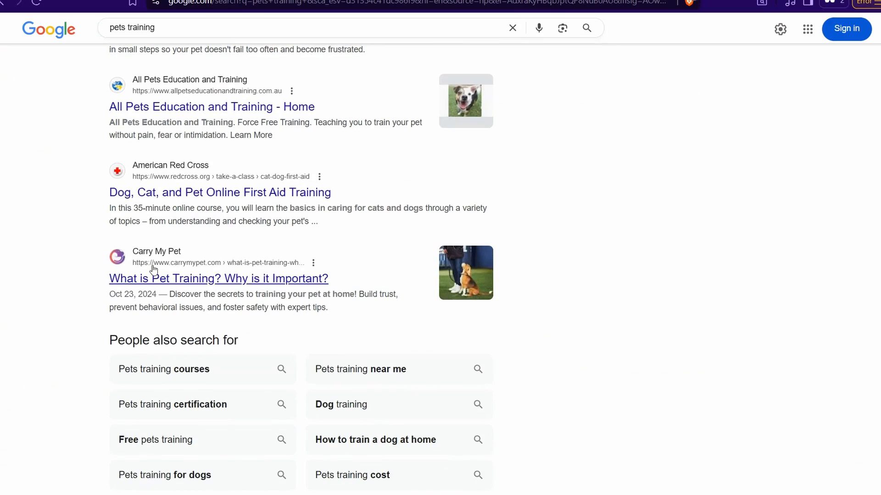
right_click(153, 277)
click(185, 399)
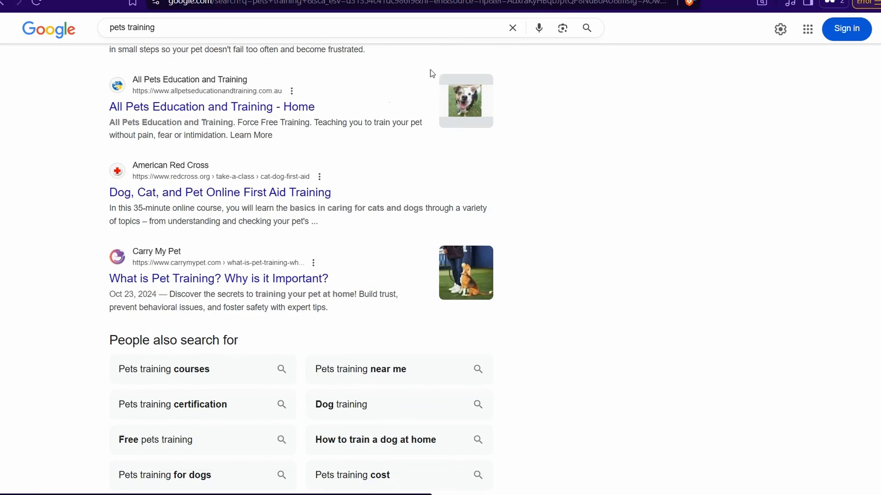
Step: Back in Infography, replace the request with the copied Carry My Pet article link and generate the infographics
key(ctrl+shift+Tab)
double_click(322, 207)
key(ctrl+a)
key(ctrl+v)
click(362, 295)
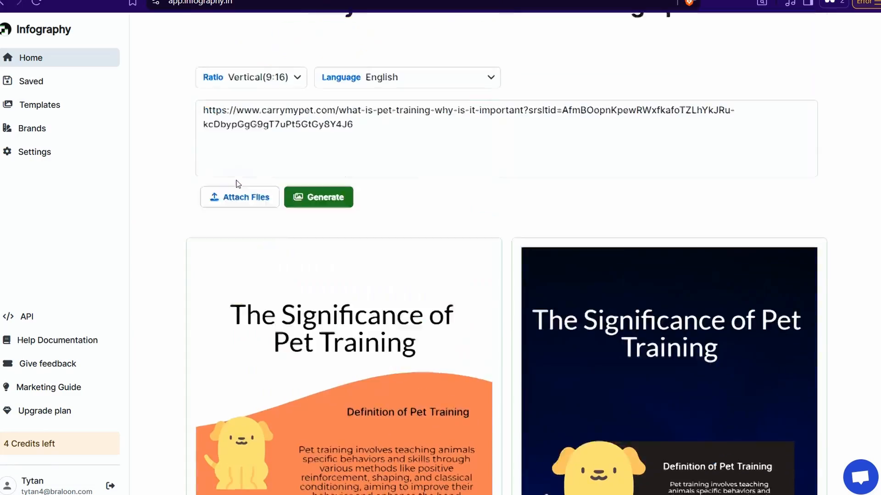
Step: Examine the generated "The Significance of Pet Training" infographics, comparing their layouts, section texts and illustrations
scroll(236, 180, up, 1)
scroll(235, 182, down, 10)
scroll(236, 182, up, 7)
scroll(235, 182, down, 13)
scroll(255, 197, down, 8)
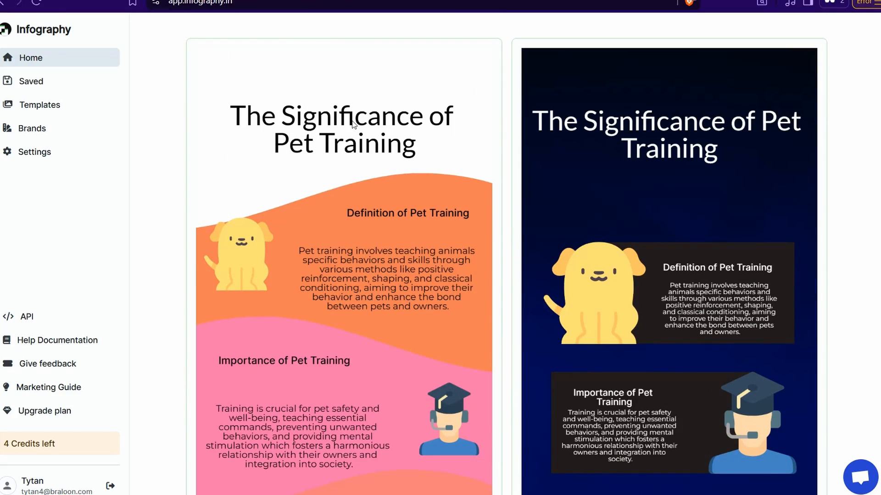
scroll(422, 231, down, 8)
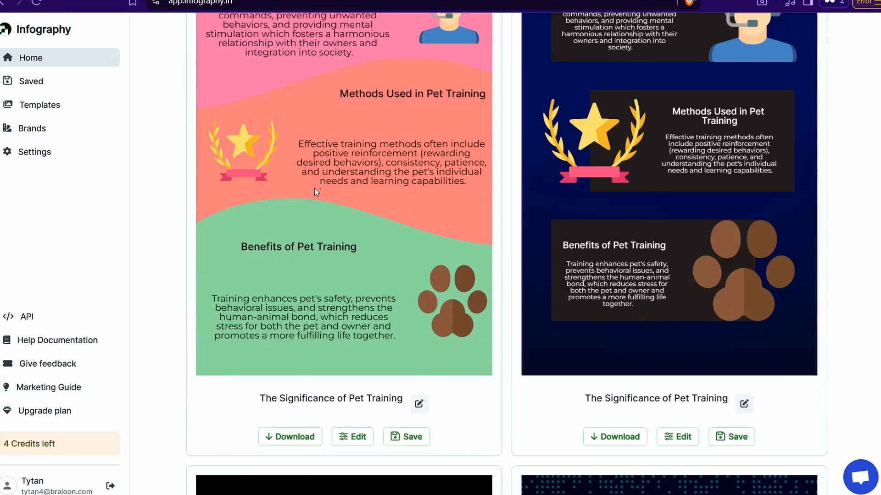
scroll(315, 186, up, 3)
scroll(315, 189, up, 5)
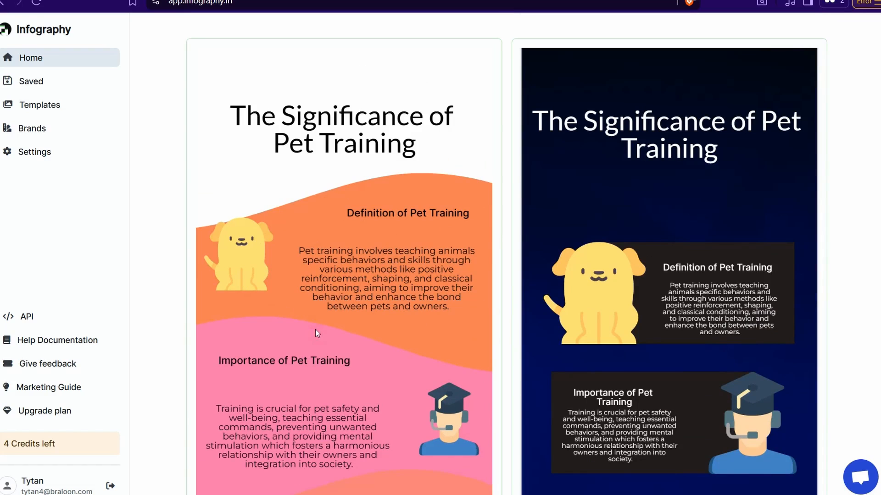
scroll(353, 413, down, 4)
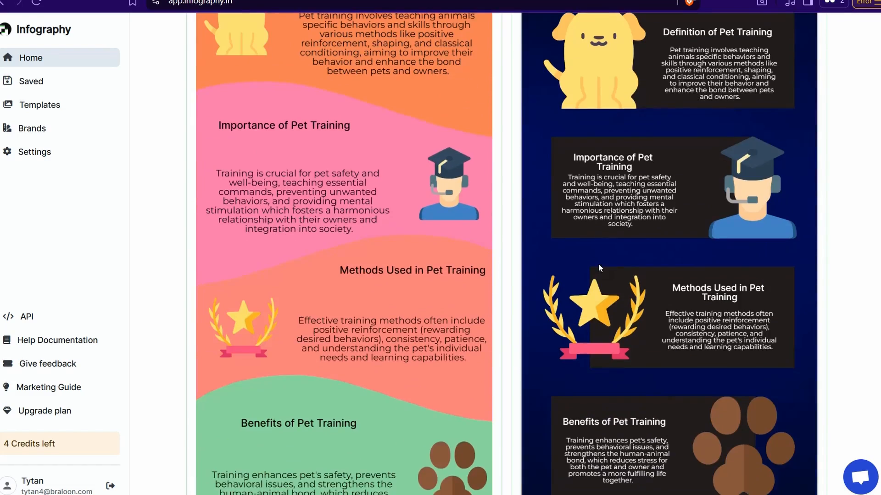
scroll(417, 309, down, 6)
scroll(494, 318, up, 6)
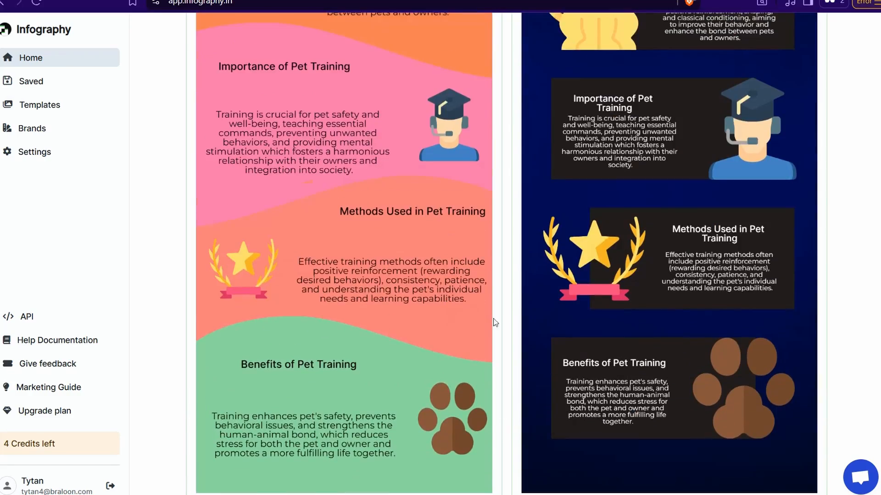
scroll(587, 303, down, 3)
scroll(587, 304, down, 2)
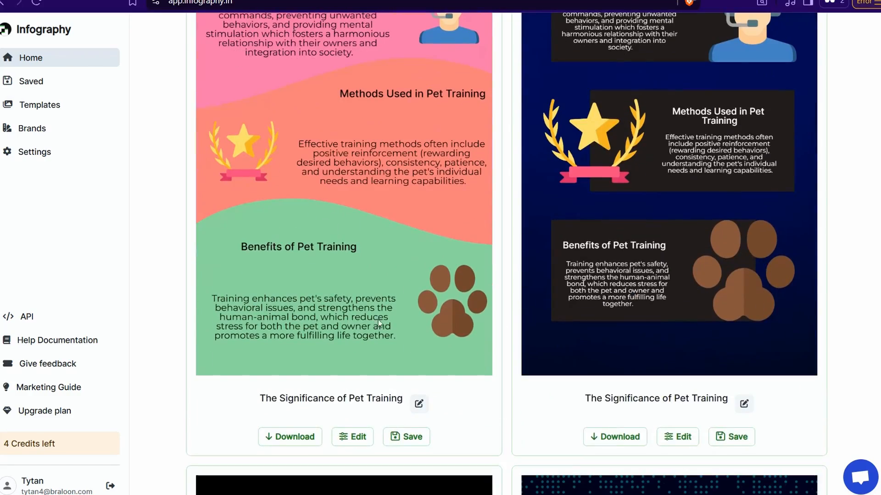
scroll(653, 305, down, 15)
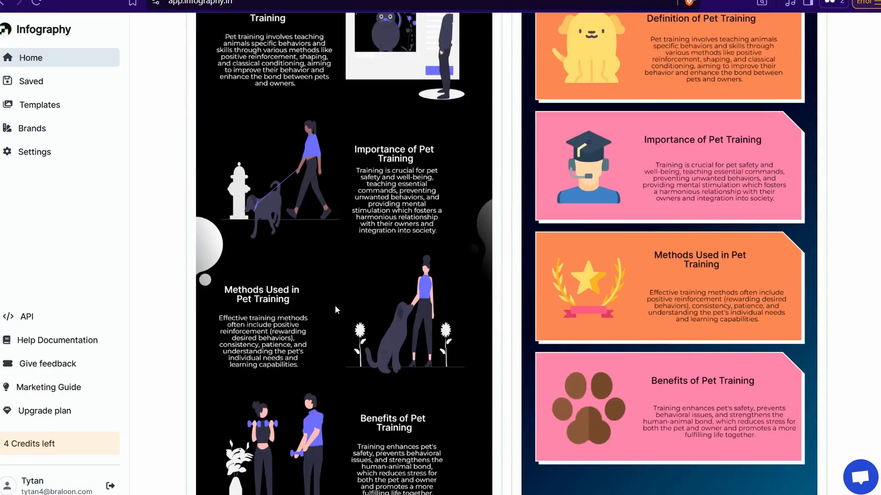
scroll(336, 307, down, 20)
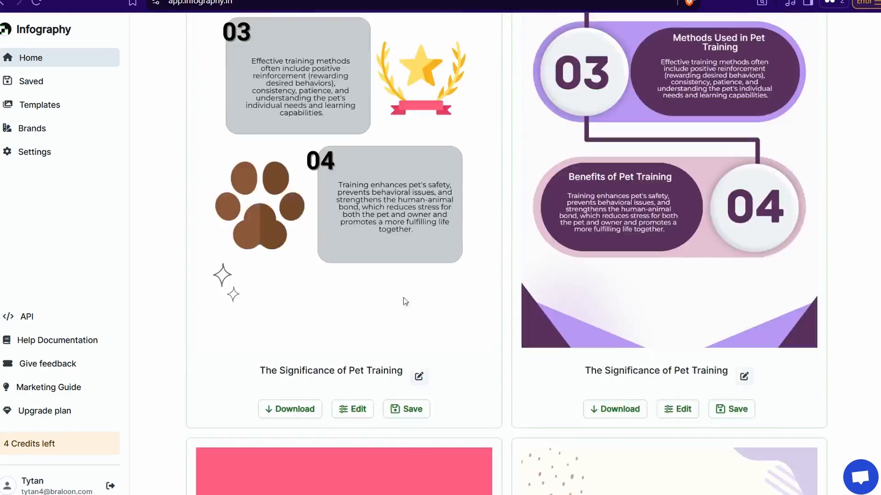
Step: Compare the grey numbered, purple and black illustrated versions of "The Significance of Pet Training", including their four sections and artwork
scroll(402, 288, up, 3)
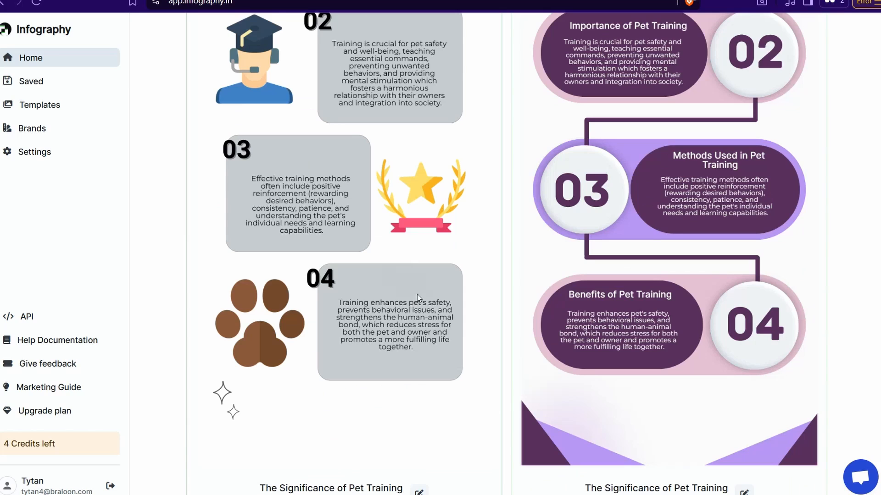
scroll(440, 298, down, 4)
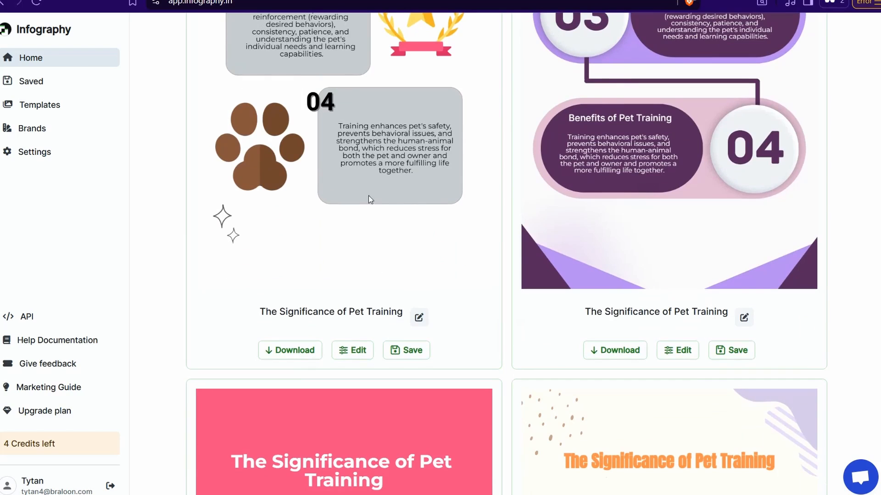
scroll(472, 285, up, 5)
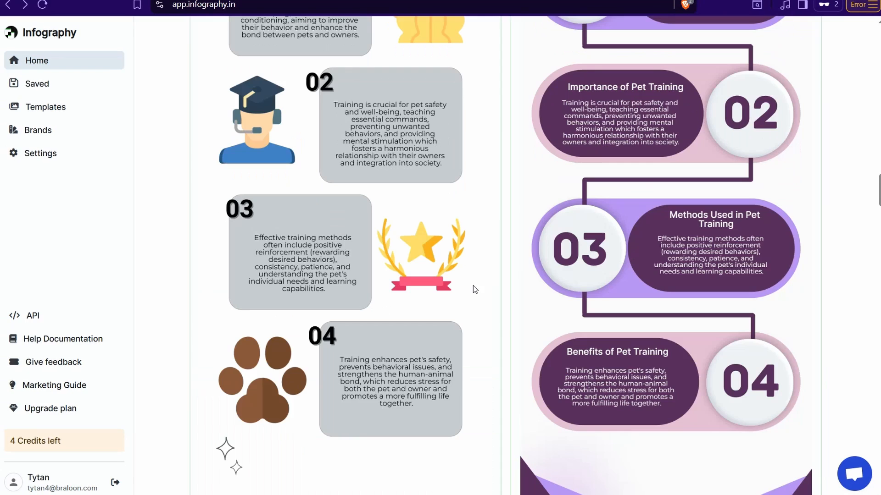
scroll(429, 282, up, 6)
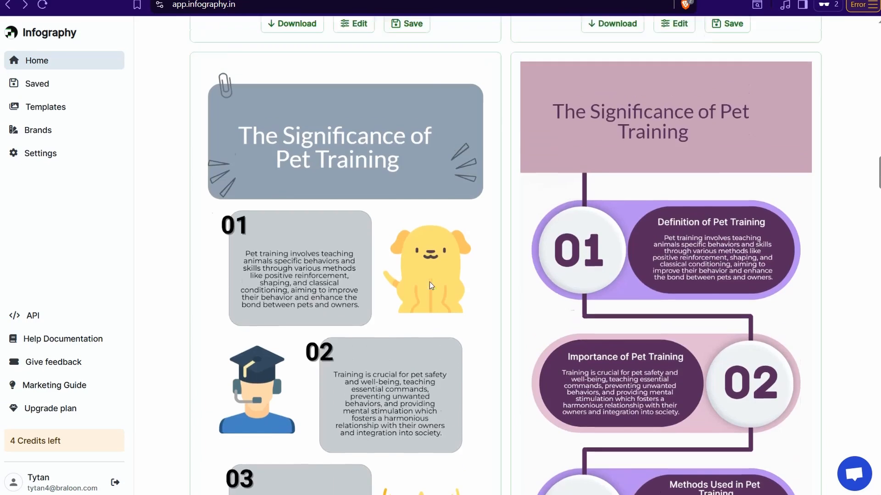
scroll(351, 272, up, 15)
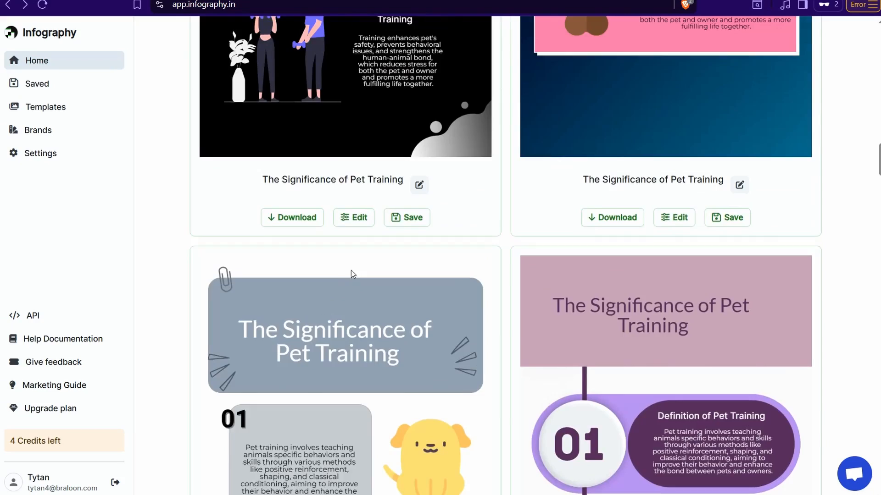
scroll(340, 211, up, 3)
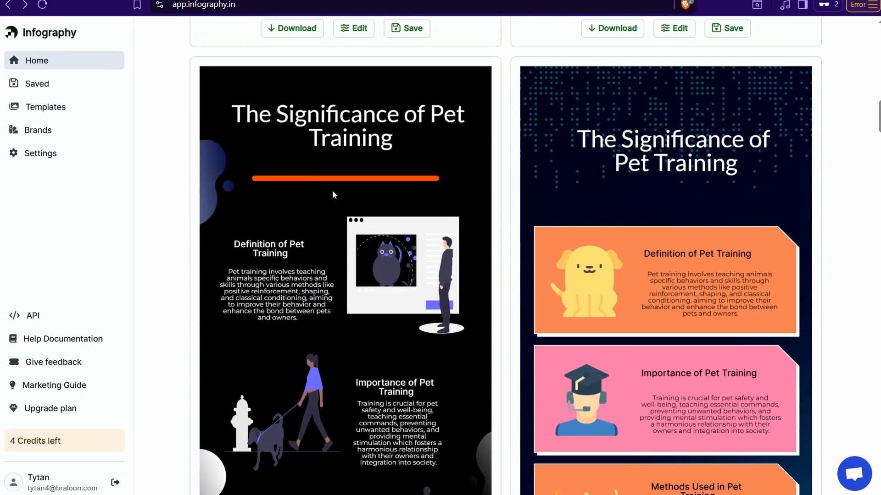
scroll(331, 152, down, 2)
scroll(331, 153, up, 4)
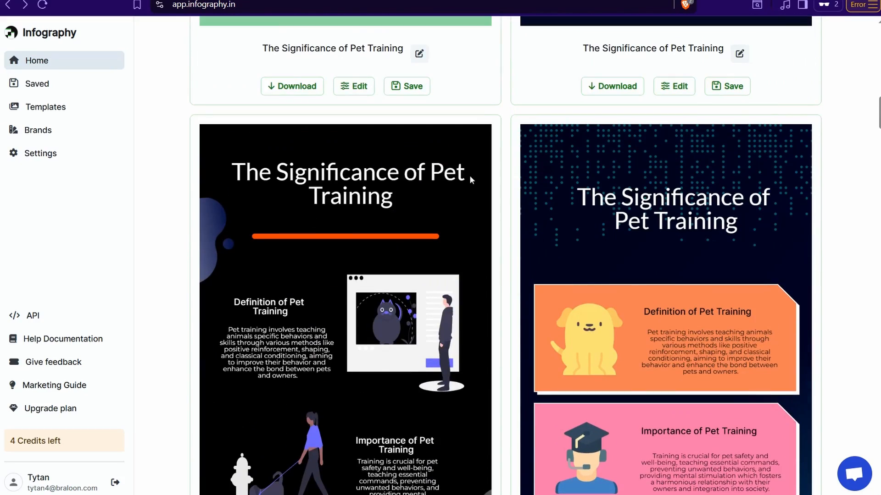
scroll(359, 234, down, 9)
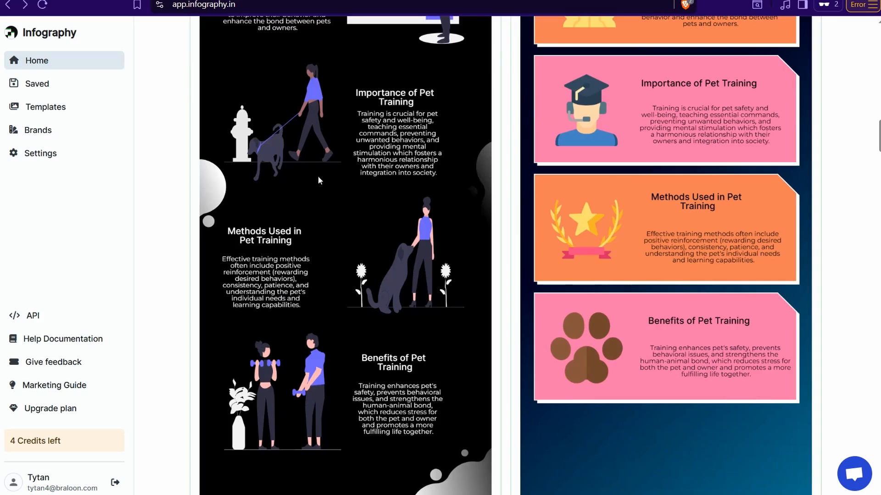
scroll(288, 179, down, 5)
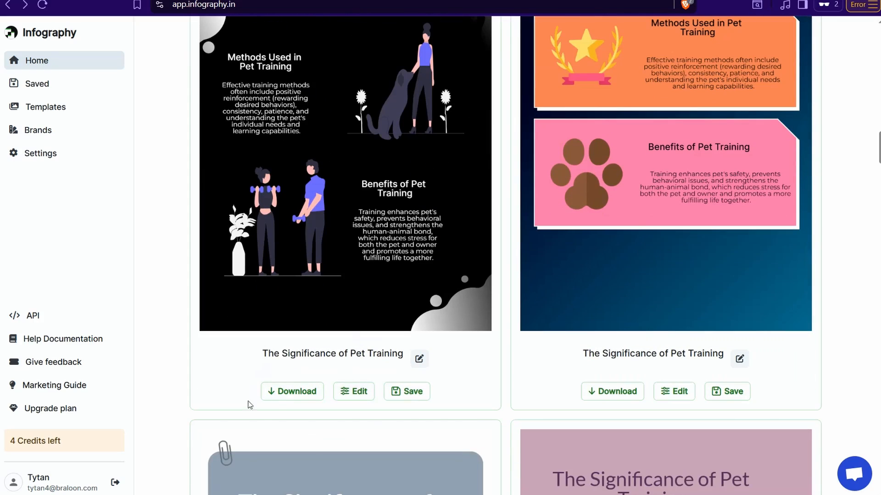
Step: Open the black illustrated pet training infographic for editing, look through its sections and select the main heading
click(348, 392)
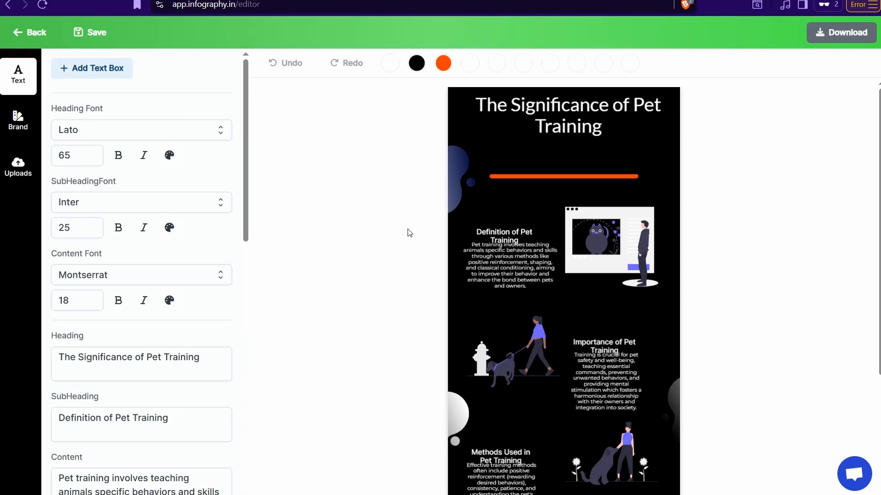
scroll(384, 208, down, 3)
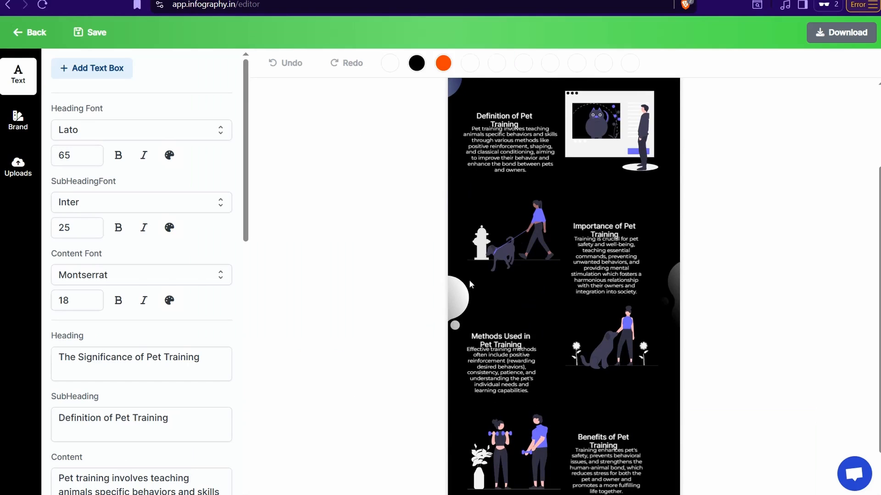
scroll(451, 218, up, 3)
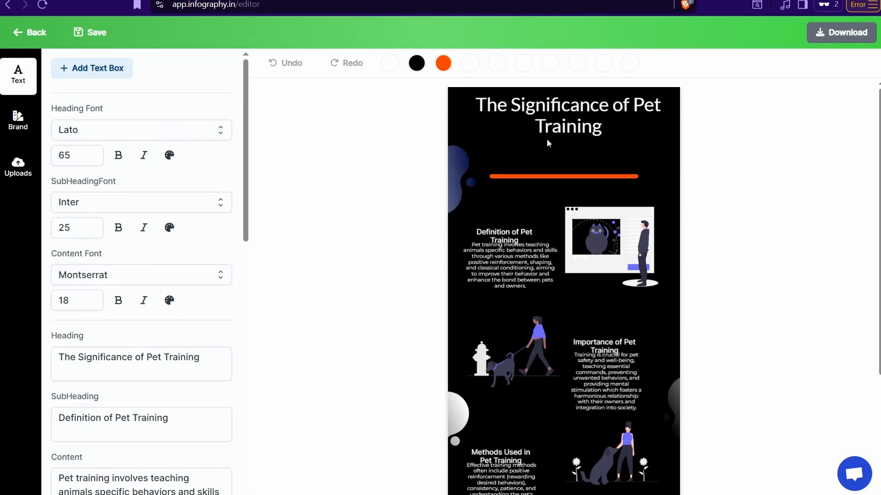
click(544, 121)
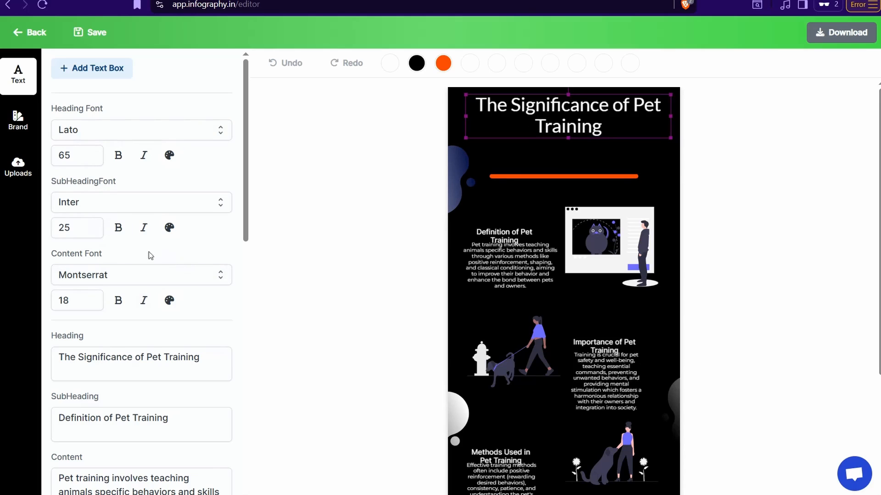
scroll(512, 209, down, 4)
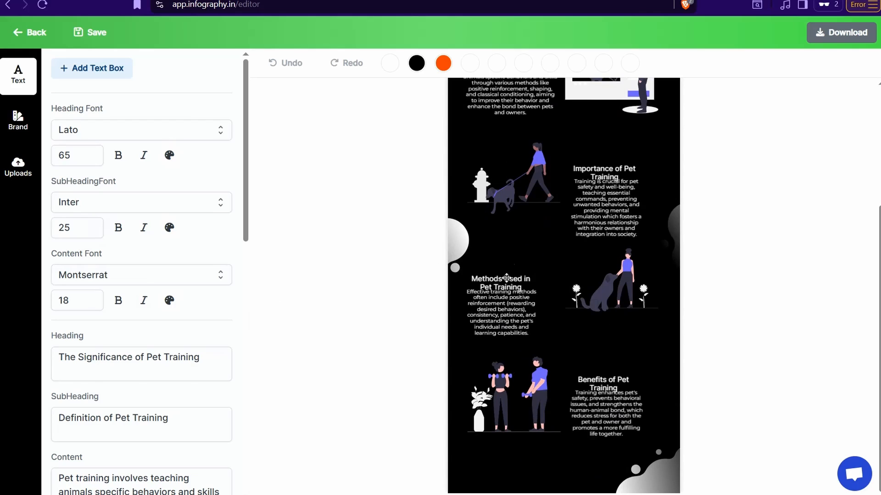
Step: Move the "Methods Used in Pet Training" subheading up, then enlarge the "Importance of Pet Training" subheading and shift its text clear below
drag(507, 281, 508, 269)
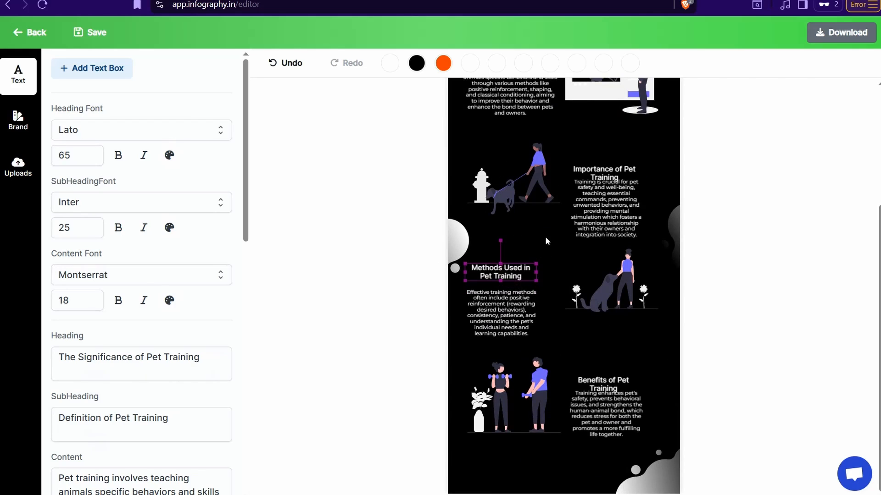
drag(622, 212, 621, 218)
click(617, 176)
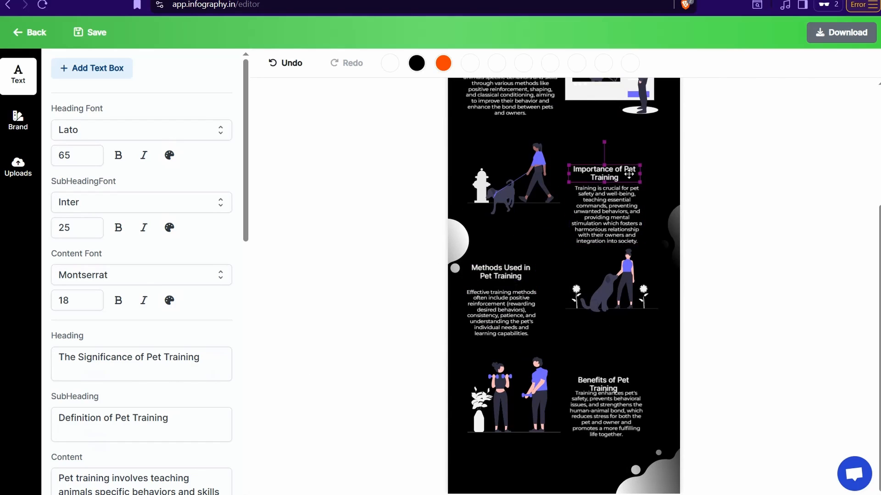
mouse_move(640, 166)
mouse_down()
mouse_move(658, 143)
mouse_move(636, 166)
mouse_up()
drag(628, 221, 638, 218)
Step: Enlarge the "Methods Used in Pet Training" subheading and its paragraph, and position the paragraph directly below the subheading
click(526, 277)
drag(536, 262, 563, 243)
click(511, 312)
drag(505, 312, 519, 308)
drag(476, 334, 459, 344)
drag(550, 348, 565, 352)
drag(510, 314, 510, 311)
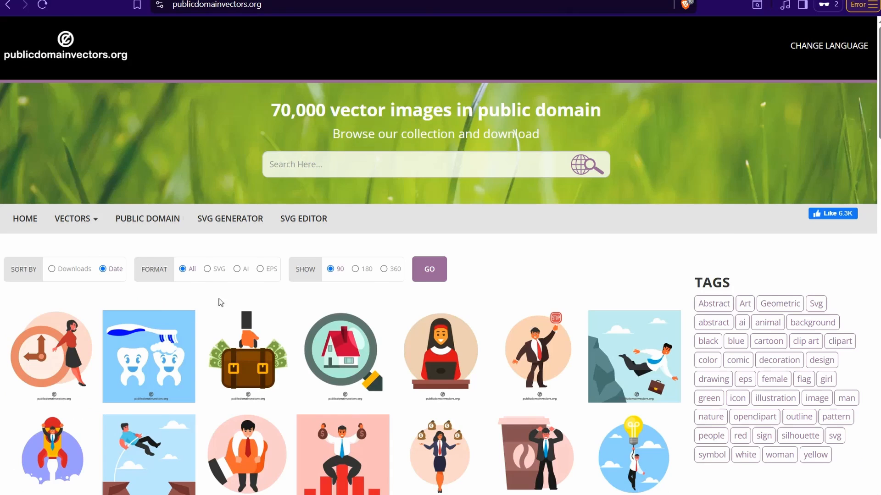
Step: Switch to publicdomainvectors.org, browse the vector collection and search it for pets
scroll(202, 297, down, 2)
scroll(197, 299, down, 2)
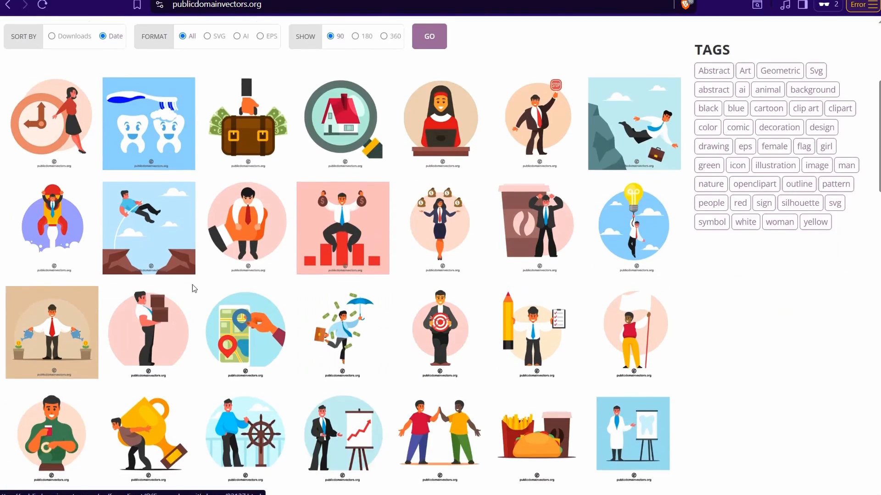
scroll(192, 284, down, 7)
scroll(352, 298, up, 6)
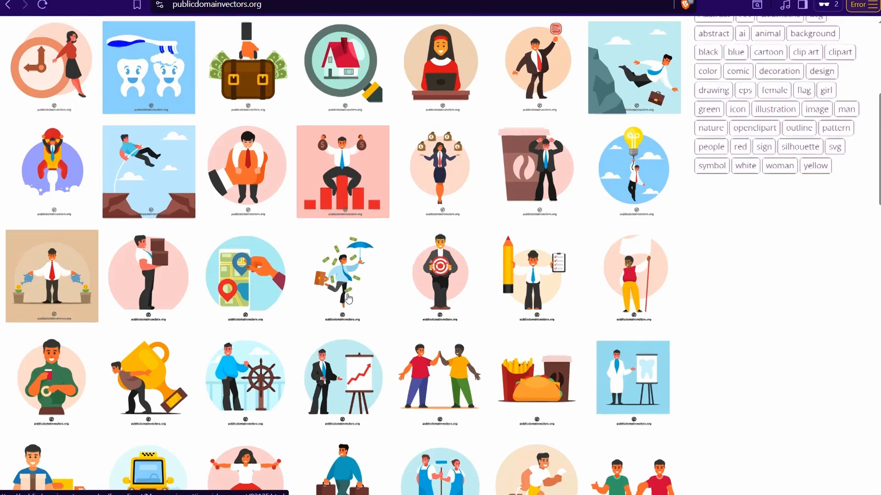
scroll(347, 298, up, 5)
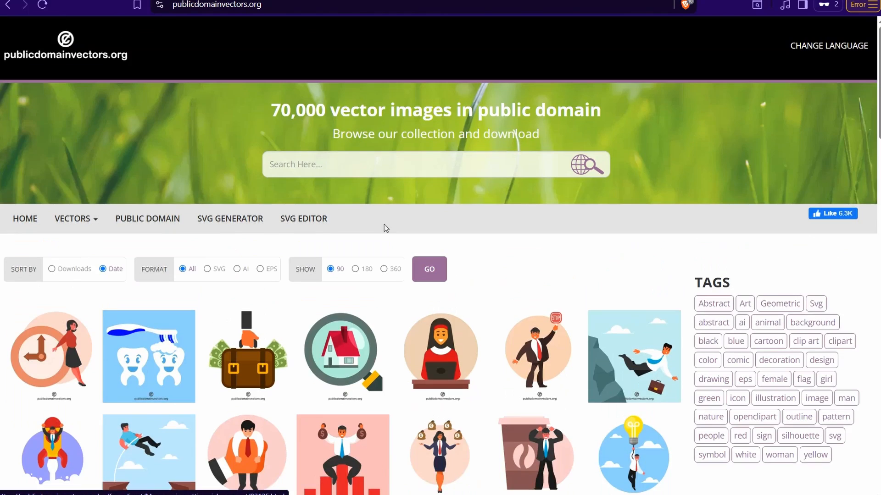
click(305, 162)
text(pets)
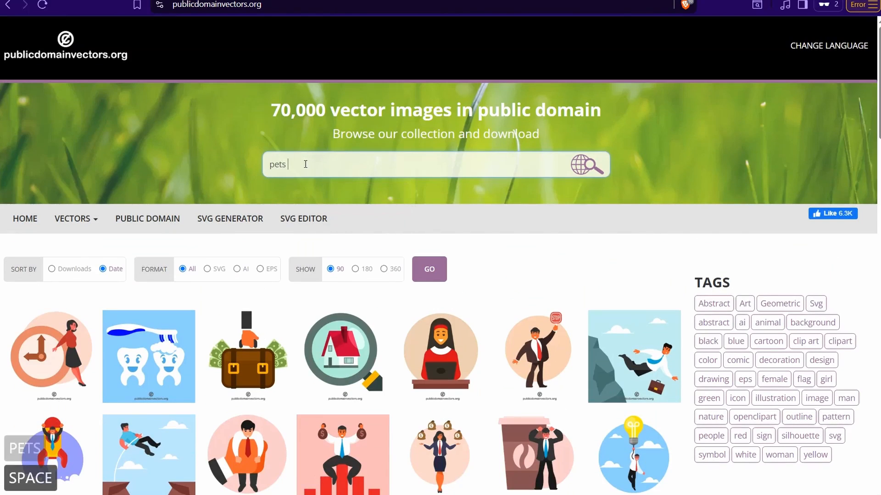
key(Return)
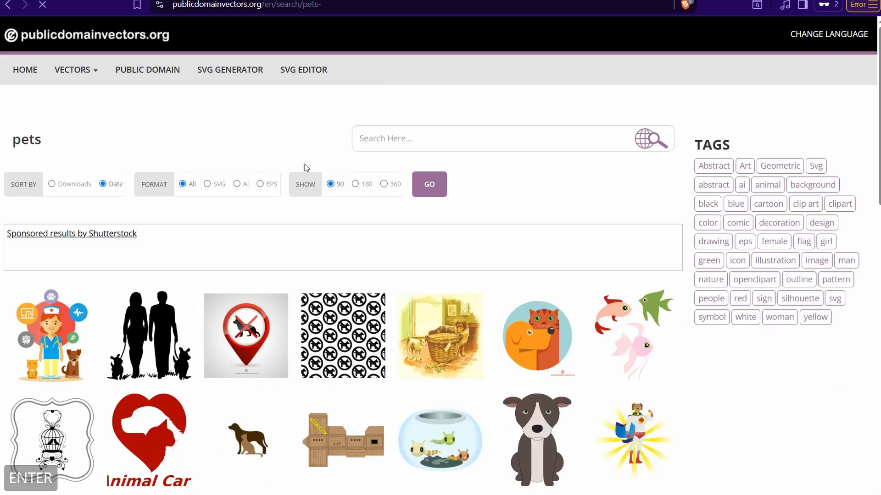
Step: Download the blue grinning cat vector from the pet results, then return to the Infography editor and open its image uploads
scroll(306, 168, down, 12)
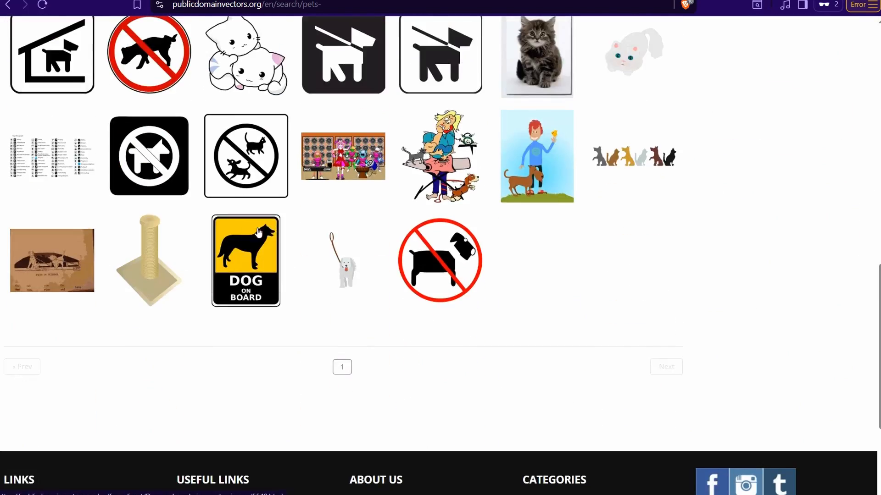
scroll(277, 231, up, 3)
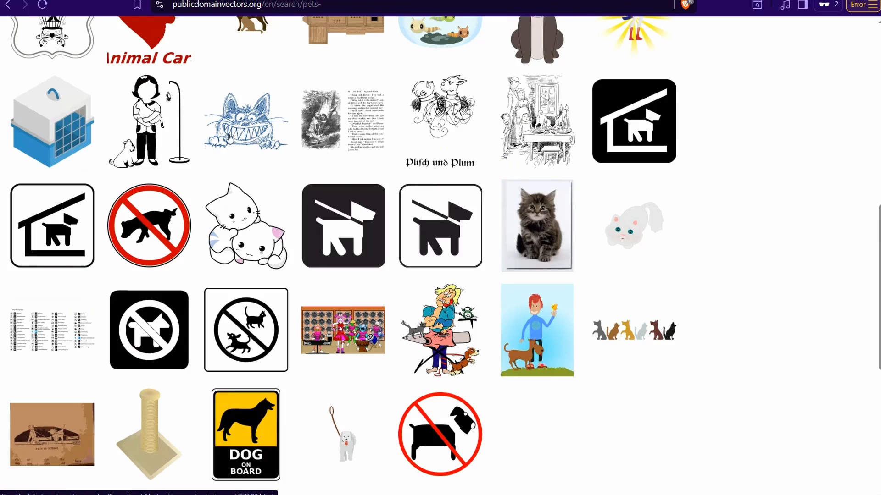
click(233, 117)
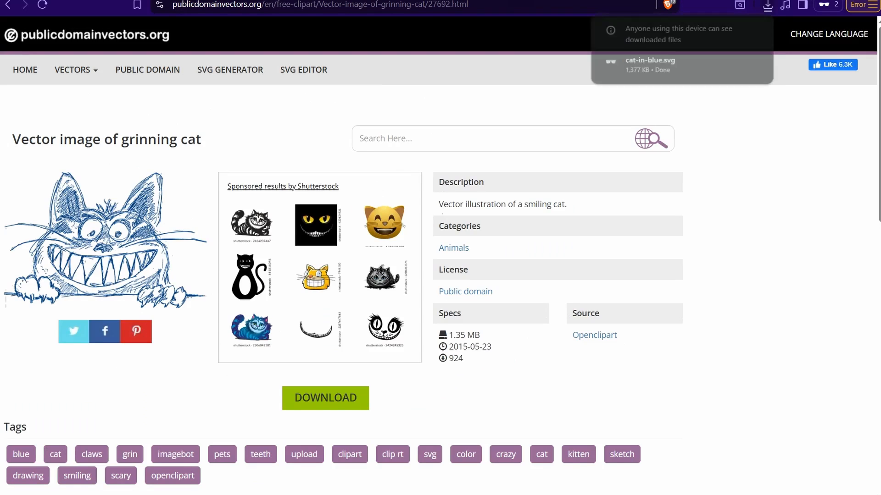
click(495, 0)
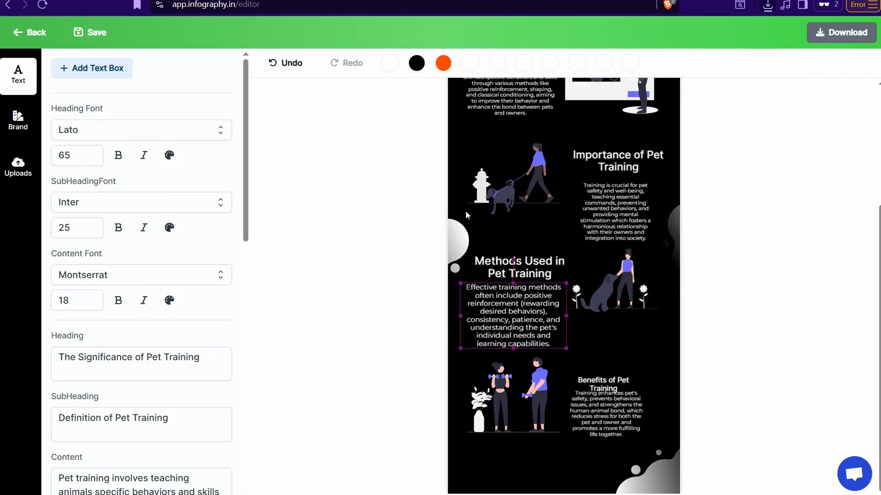
click(17, 181)
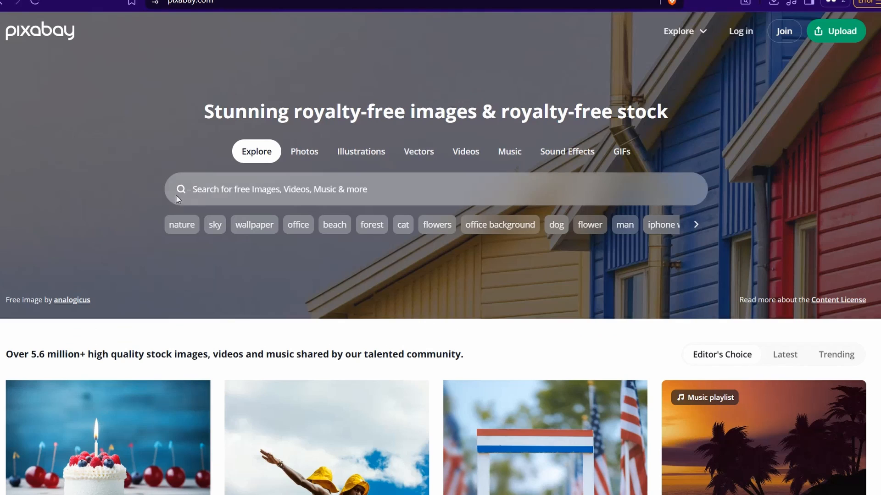
Step: On Pixabay, search the illustrations for "dog" and browse the resulting images
click(354, 153)
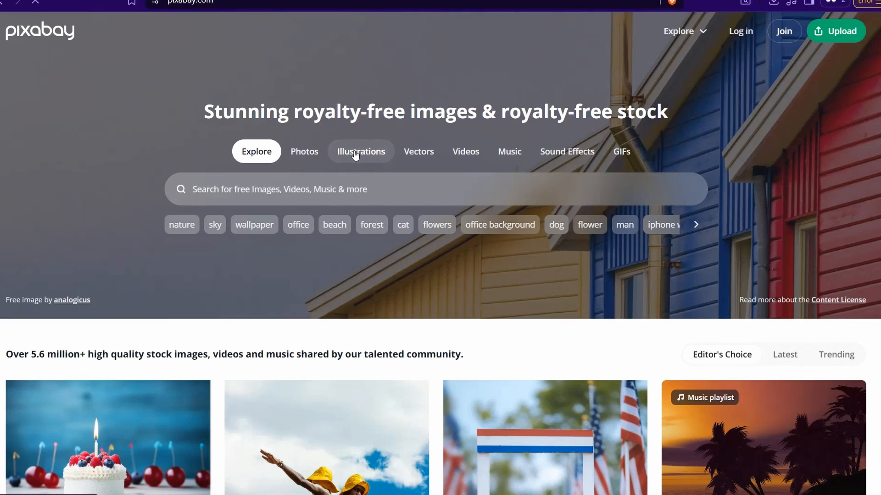
click(234, 190)
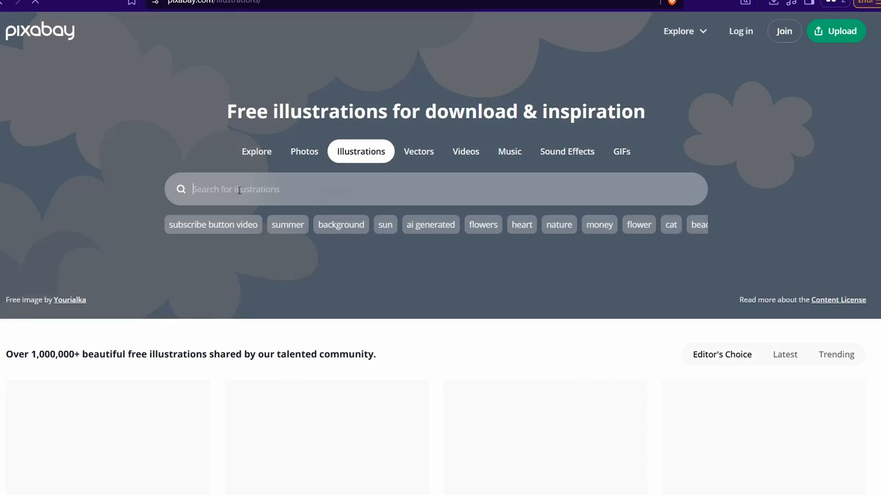
text(dog)
key(Return)
key(space)
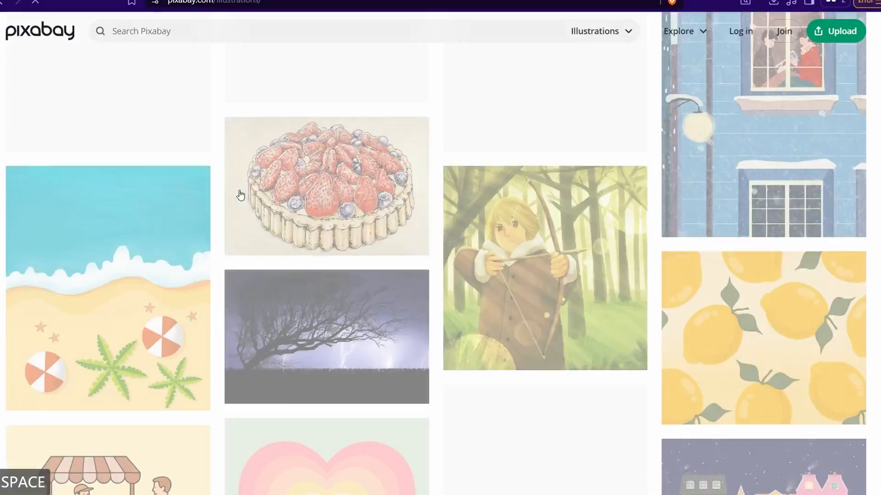
scroll(250, 235, up, 5)
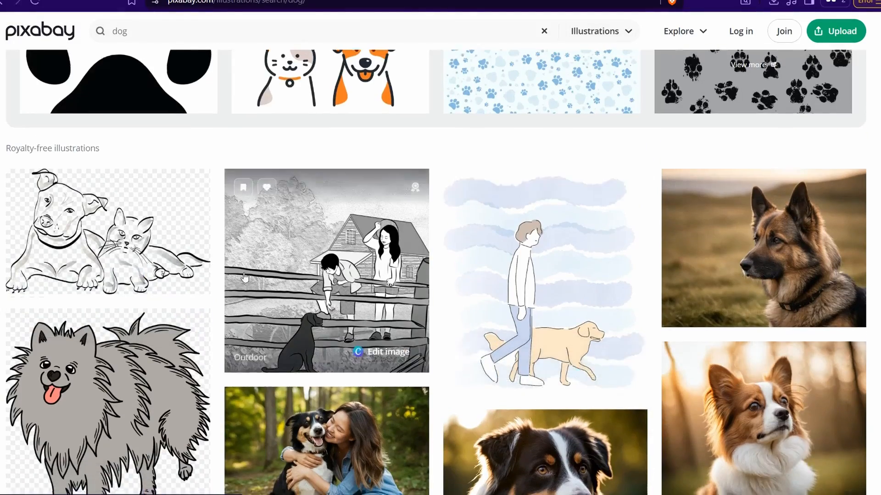
scroll(247, 280, down, 4)
scroll(247, 280, down, 1)
Step: Back in Infography, add the grinning cat image to the infographic, shrink it and place it below the heading's left part, above the orange line
click(137, 178)
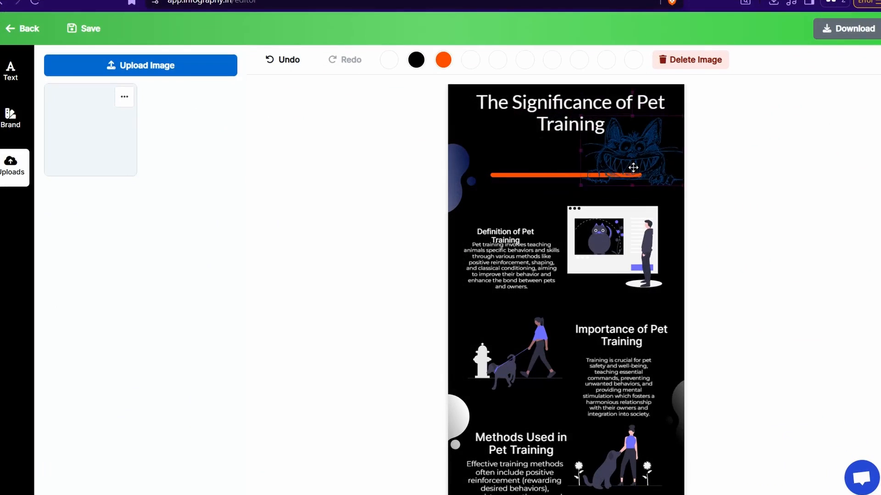
drag(633, 153, 631, 146)
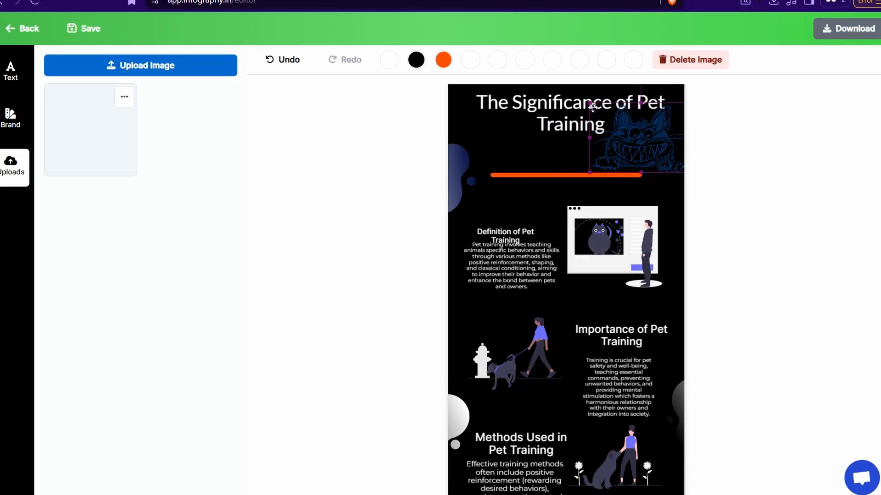
drag(591, 105, 617, 126)
mouse_move(668, 163)
mouse_down()
mouse_move(631, 149)
mouse_move(496, 145)
mouse_move(506, 149)
mouse_up()
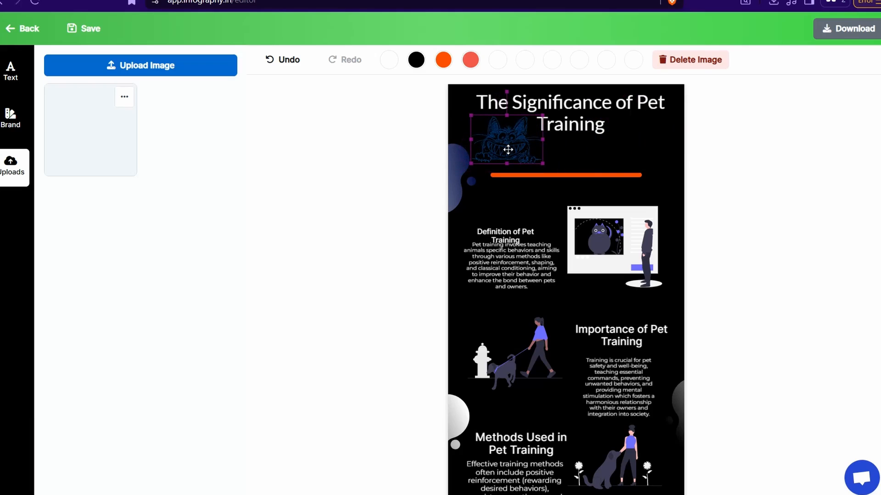
drag(510, 135, 539, 122)
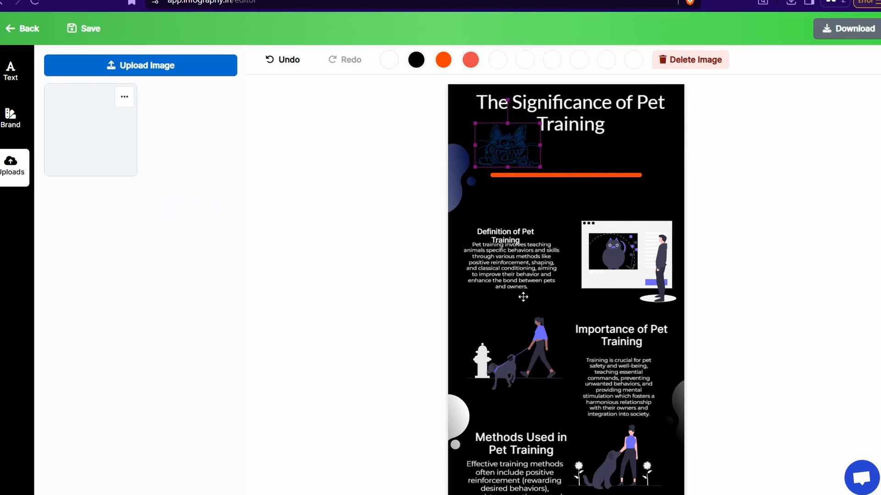
Step: Add a custom text box, move it beneath the last sections of the infographic, enlarge it and shift it slightly right
scroll(523, 298, down, 4)
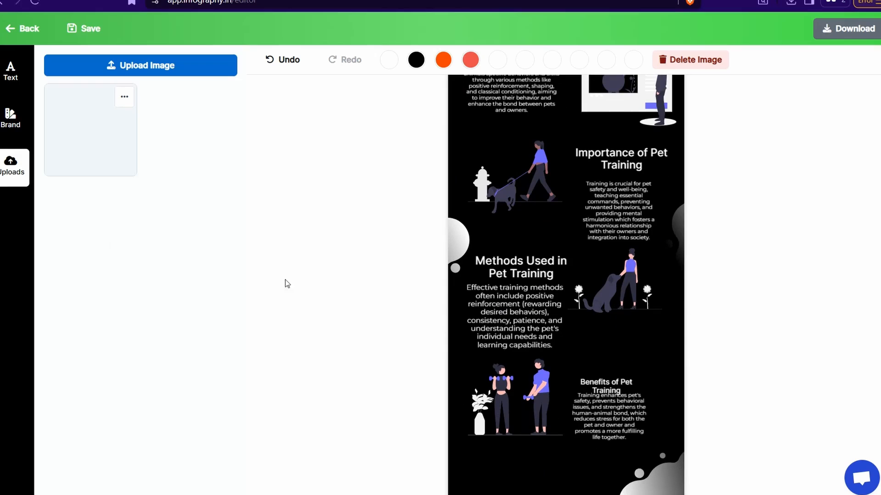
click(11, 79)
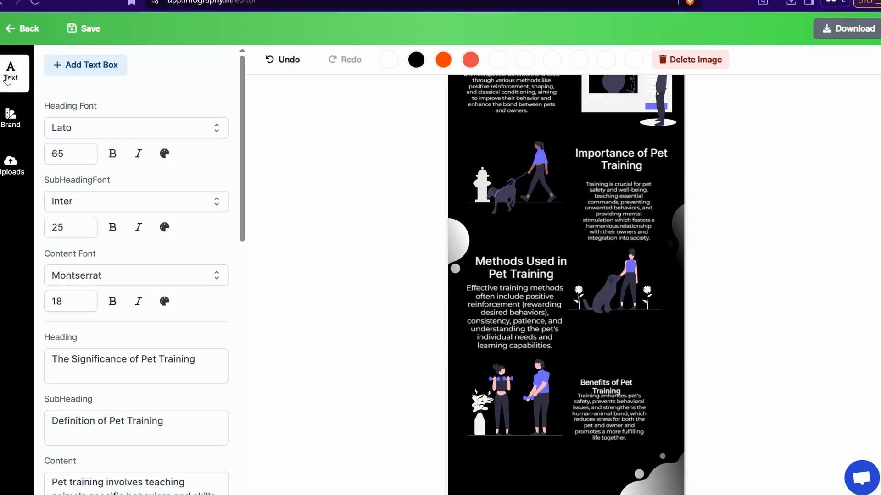
click(78, 68)
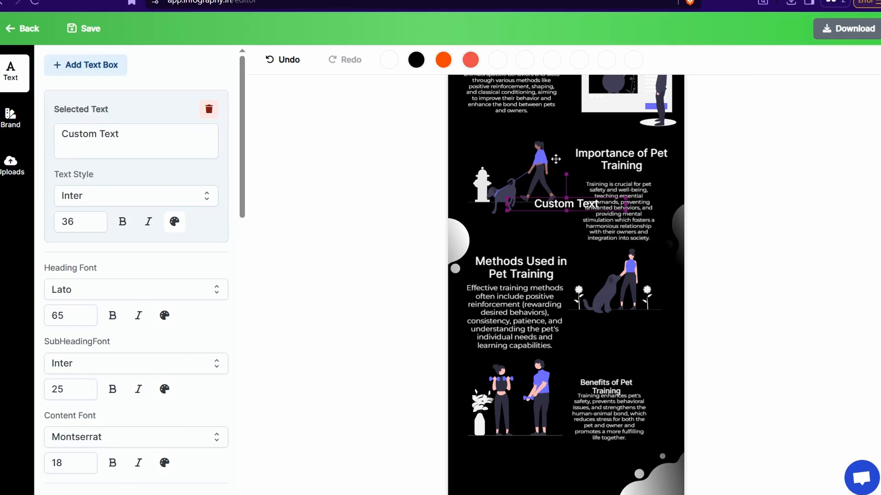
drag(571, 207, 553, 479)
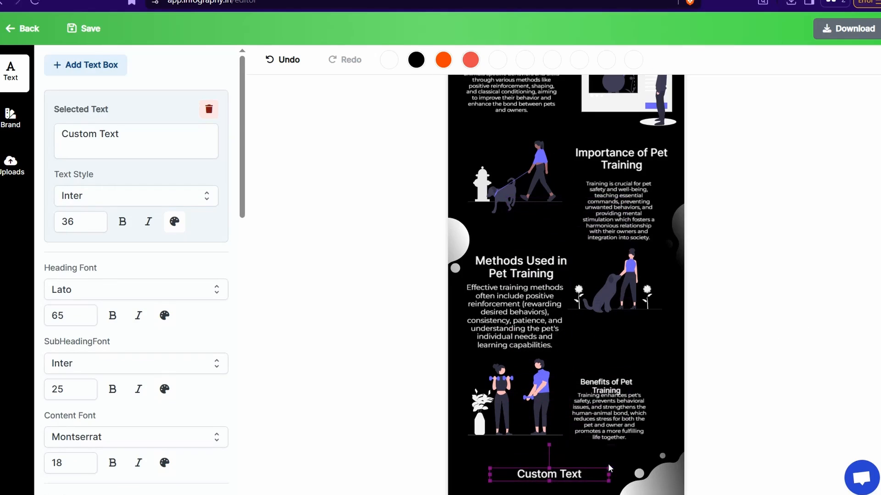
drag(609, 468, 632, 456)
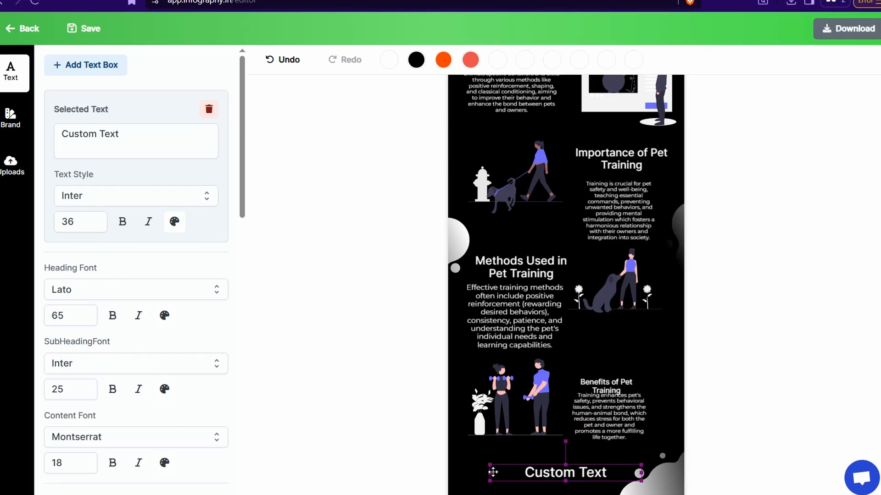
drag(487, 465, 449, 458)
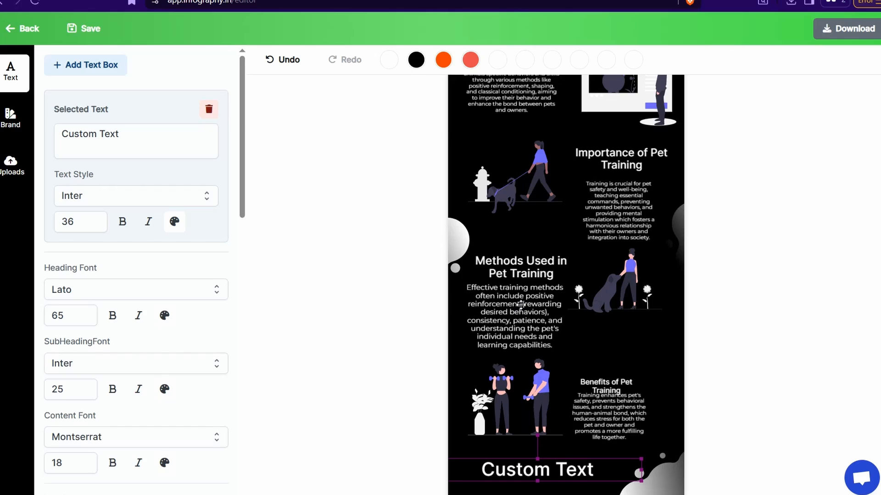
drag(542, 470, 555, 471)
Step: Move the "Definition of Pet Training" subheading up so it clears its paragraph
scroll(610, 174, up, 1)
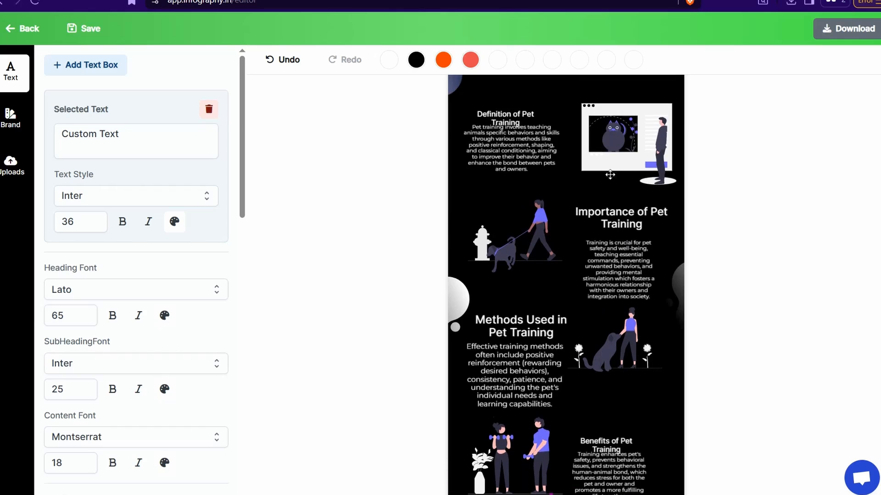
scroll(576, 184, up, 2)
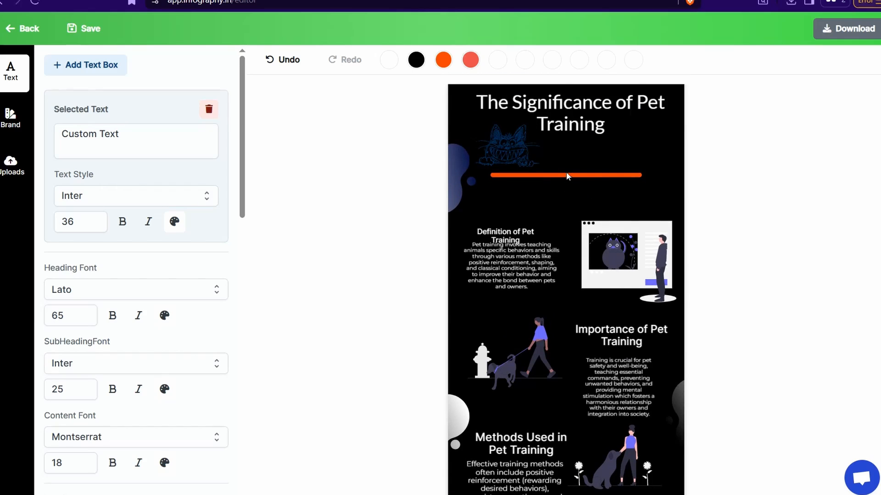
scroll(566, 175, down, 1)
mouse_move(514, 174)
mouse_down()
mouse_move(514, 159)
mouse_move(517, 169)
mouse_up()
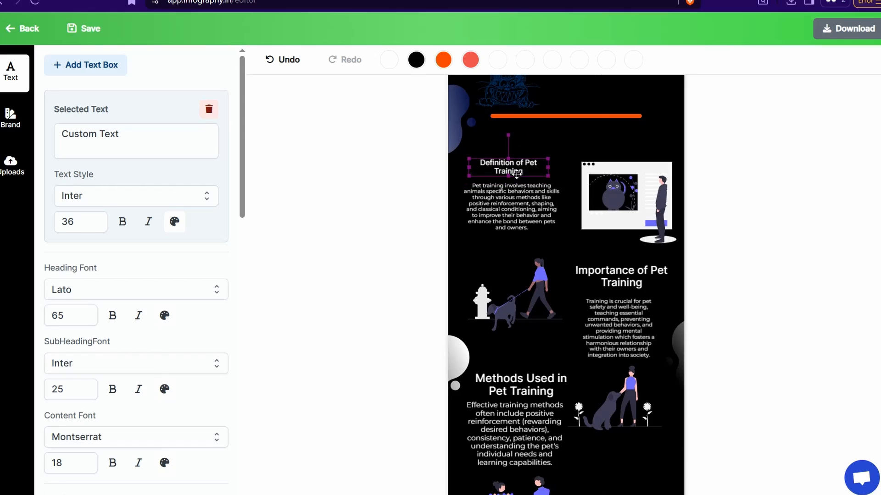
Step: Replace the wording of the custom text box at the infographic's bottom with "fdfddfd"
scroll(604, 220, down, 1)
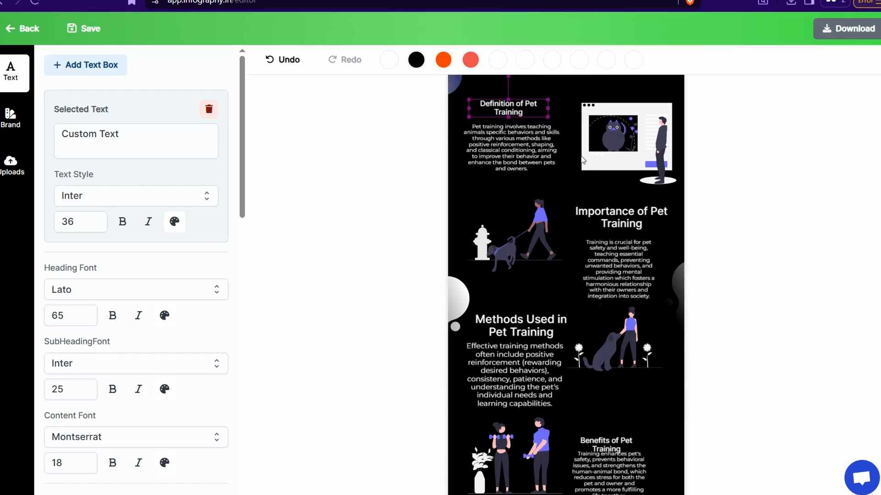
scroll(607, 171, down, 1)
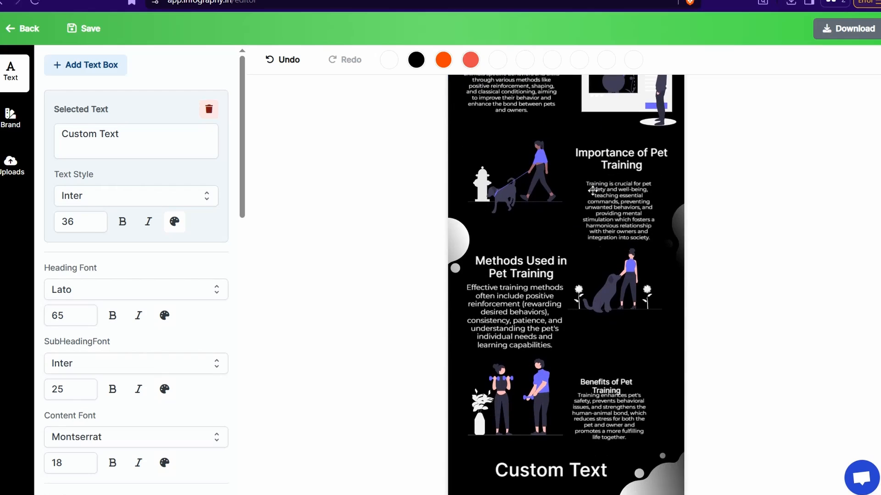
click(552, 471)
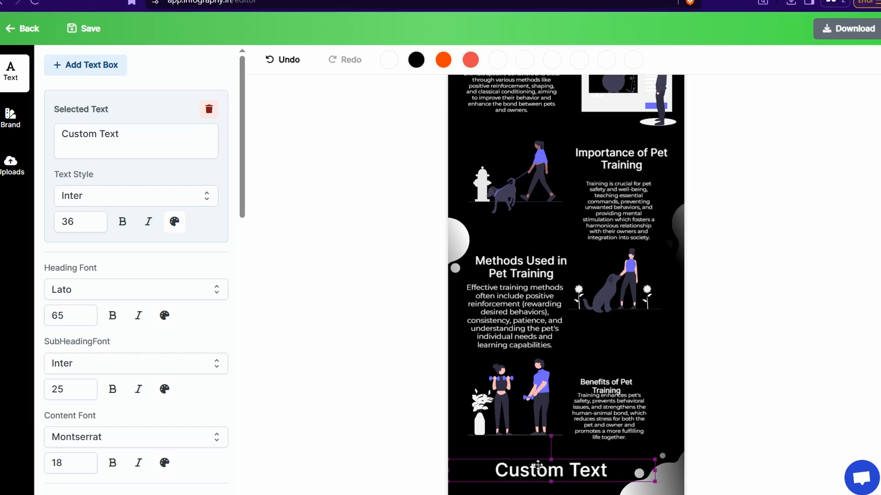
double_click(541, 468)
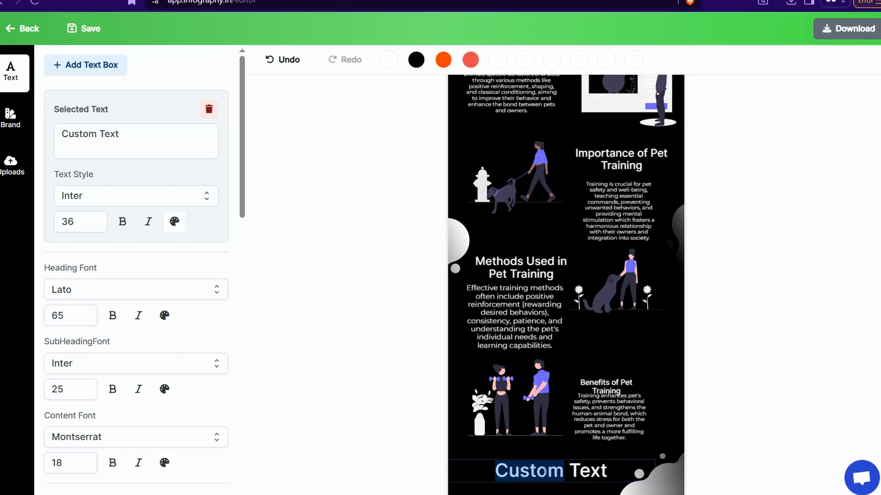
click(88, 135)
triple_click(88, 135)
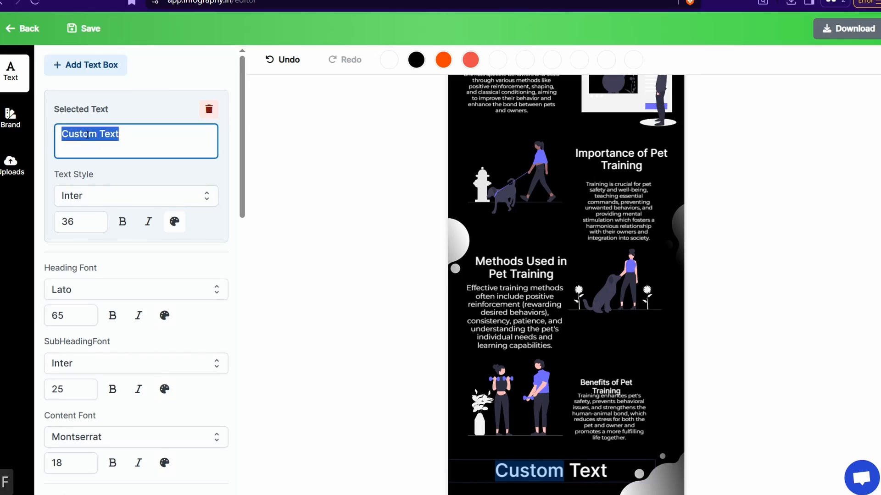
text(fdfddfd)
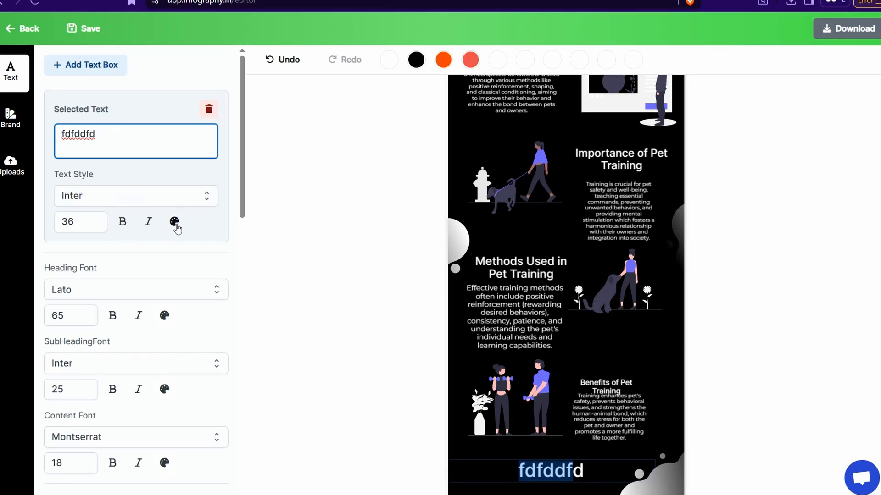
Step: Make the custom text italic and colour it coral red
click(149, 223)
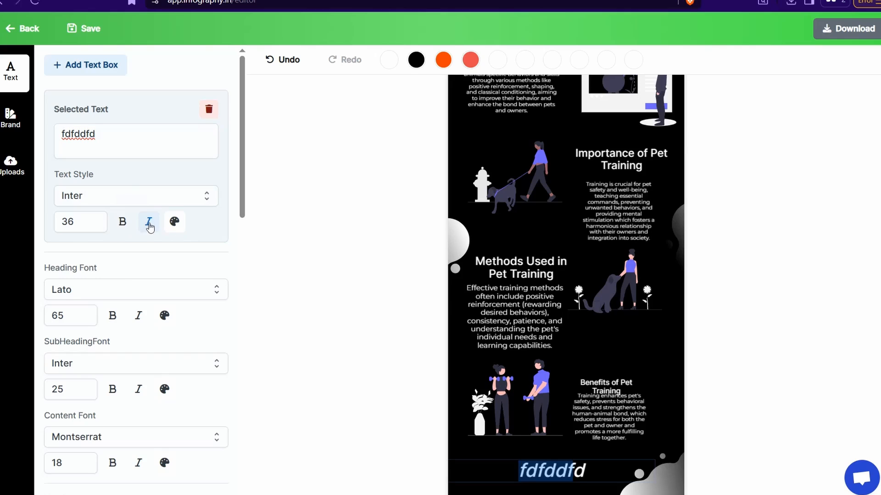
click(174, 222)
click(454, 183)
click(486, 366)
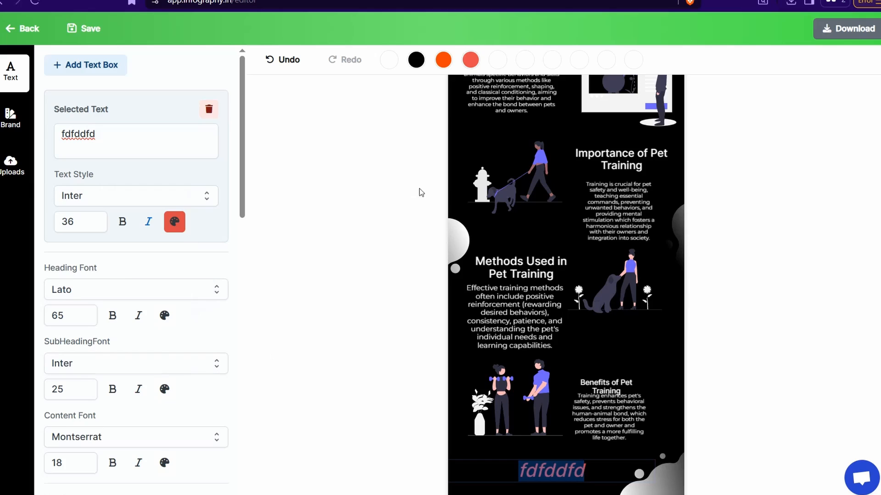
Step: Download the infographic as a PNG at 800px * 2000px, saving it as The Significance of Pet Training.png
click(831, 36)
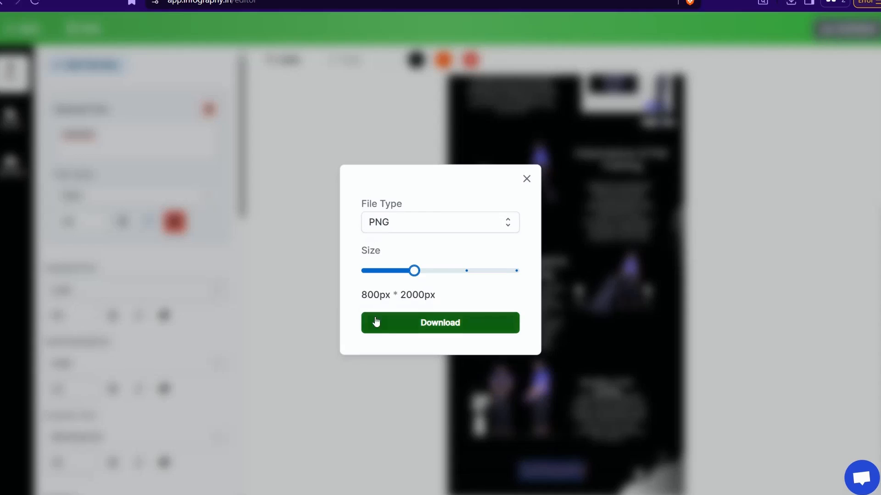
click(510, 224)
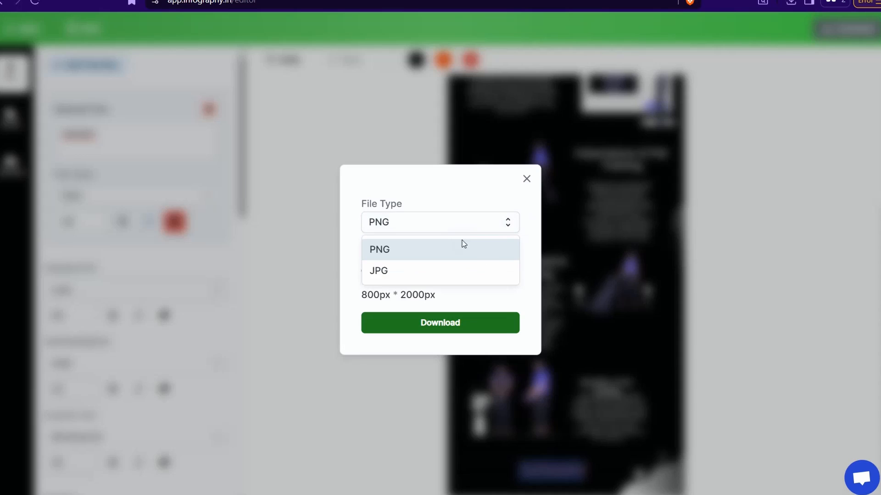
click(266, 263)
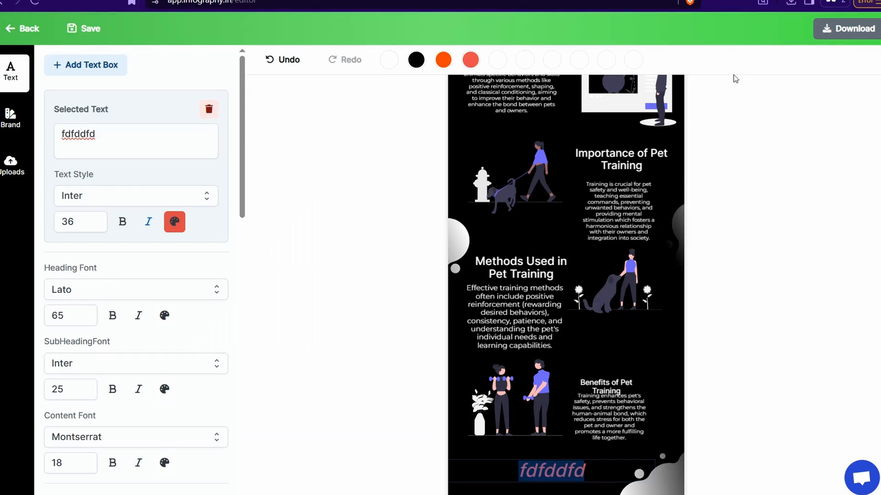
click(845, 28)
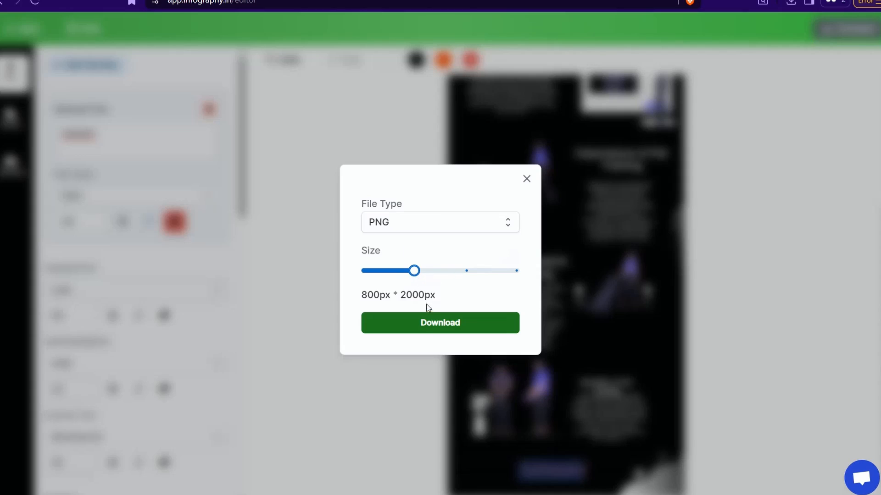
click(437, 327)
key(Return)
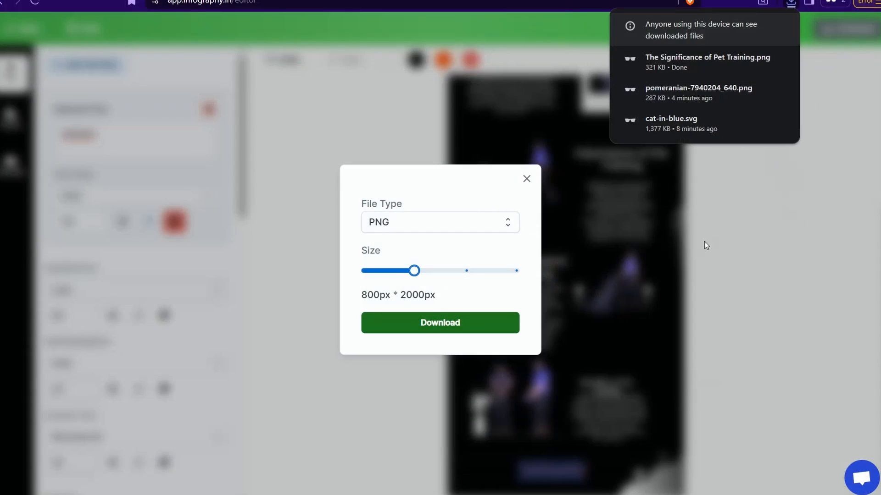